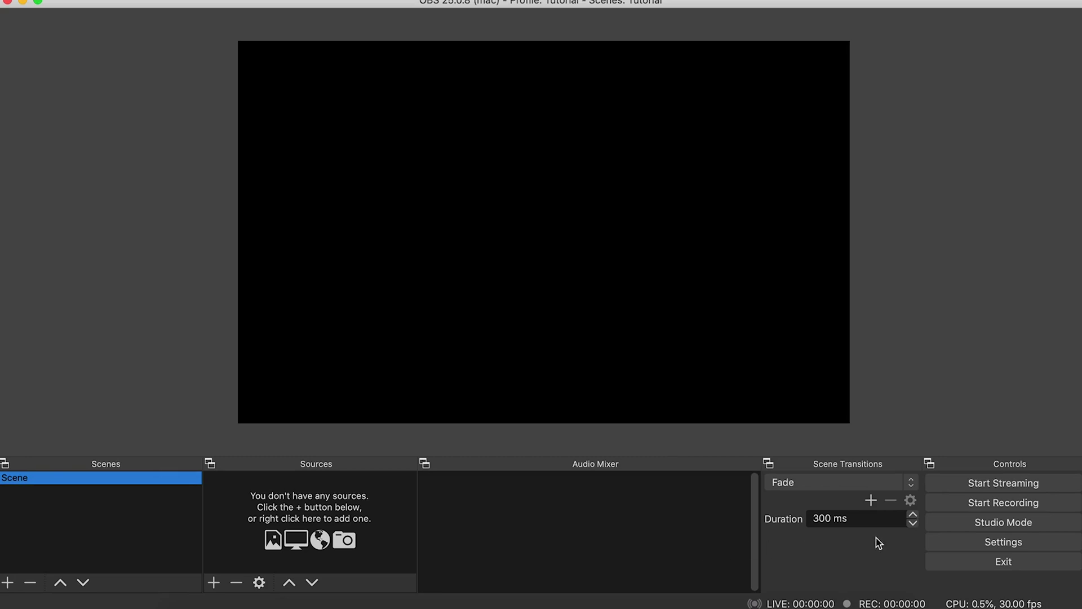
Bring up OBS Settings on the Output page: Simple mode, 6000 Kbps video, 160 audio, mp4
click(961, 539)
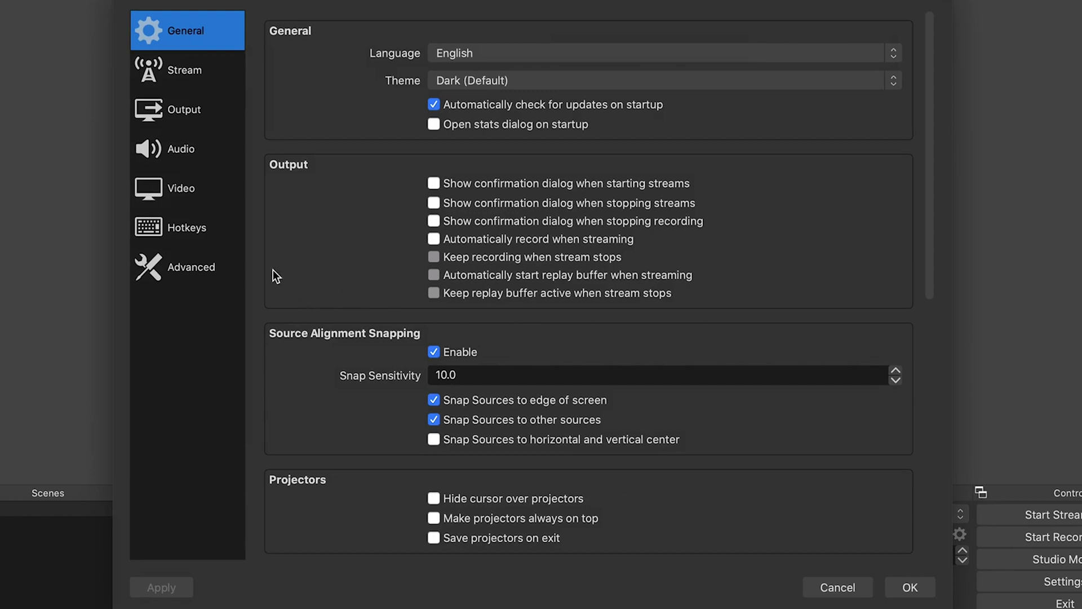
click(167, 110)
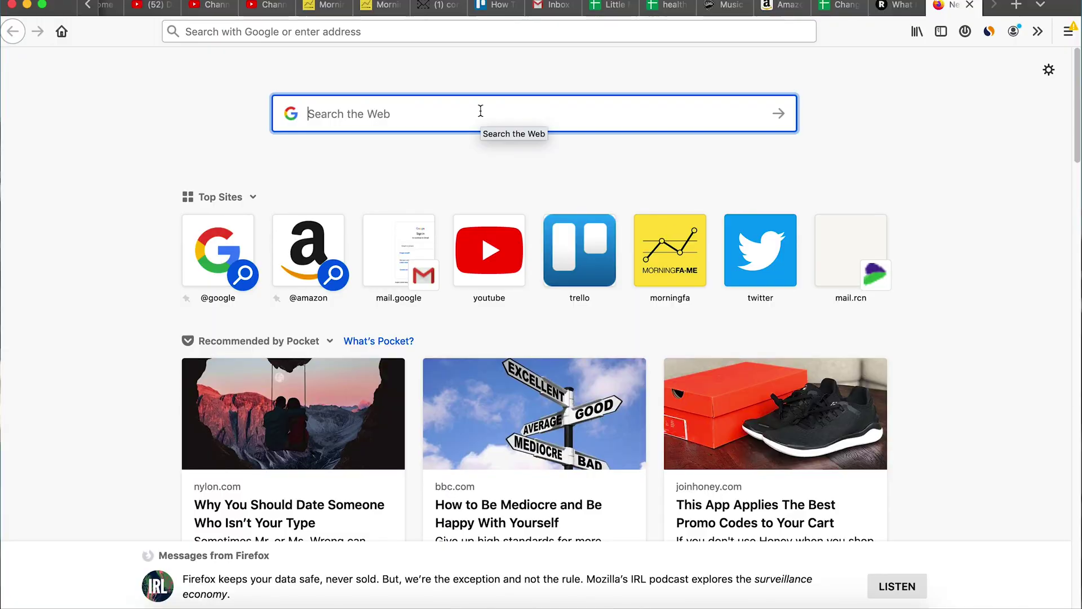
Search Google for 'rcn speed test' and start the RCN internet speed test
text(rc)
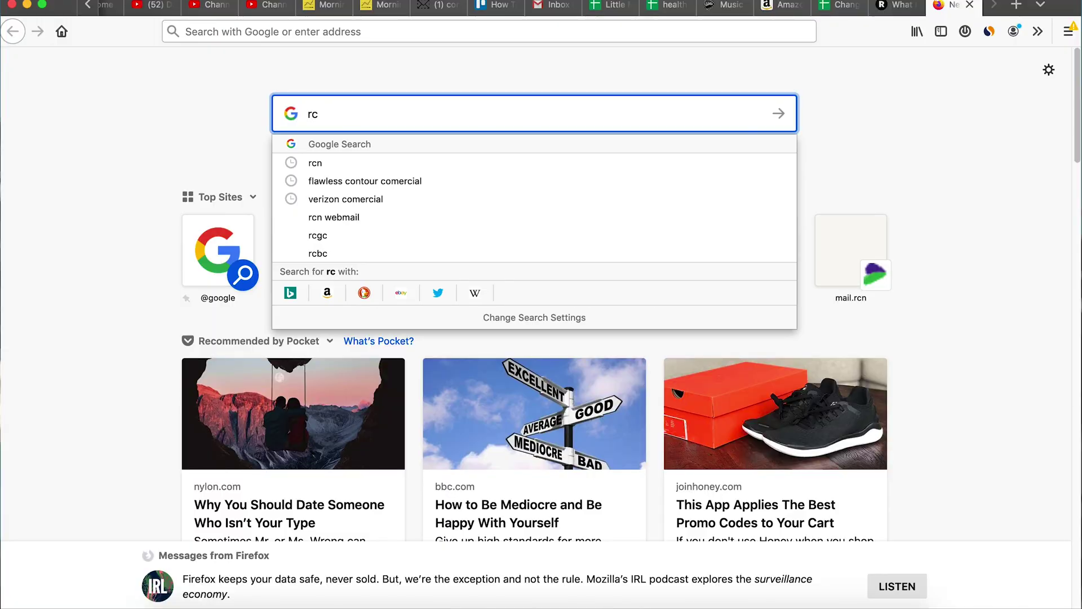
text(n speed test)
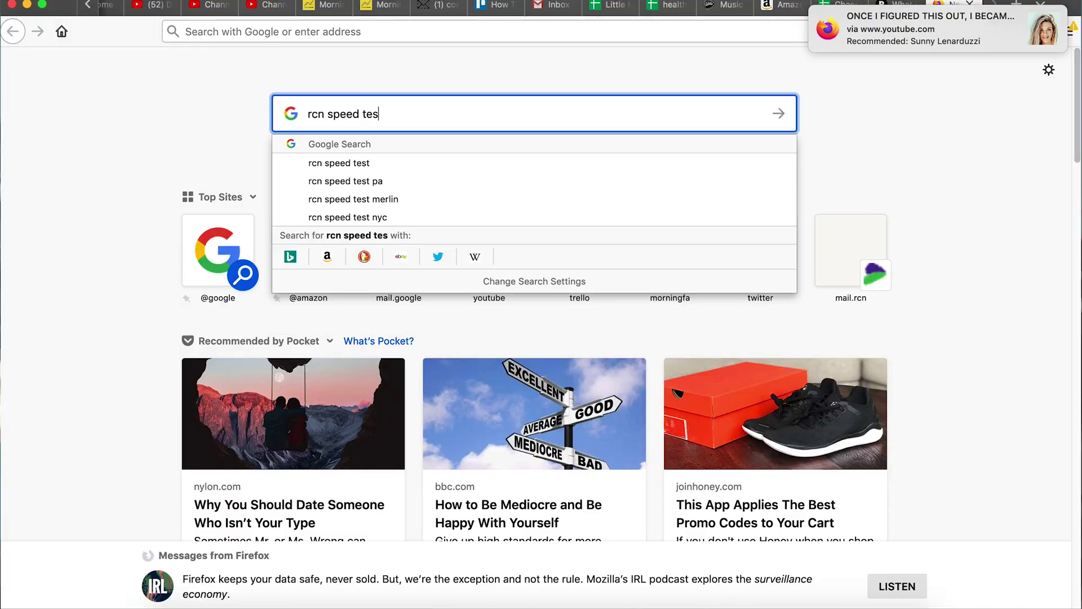
key(Return)
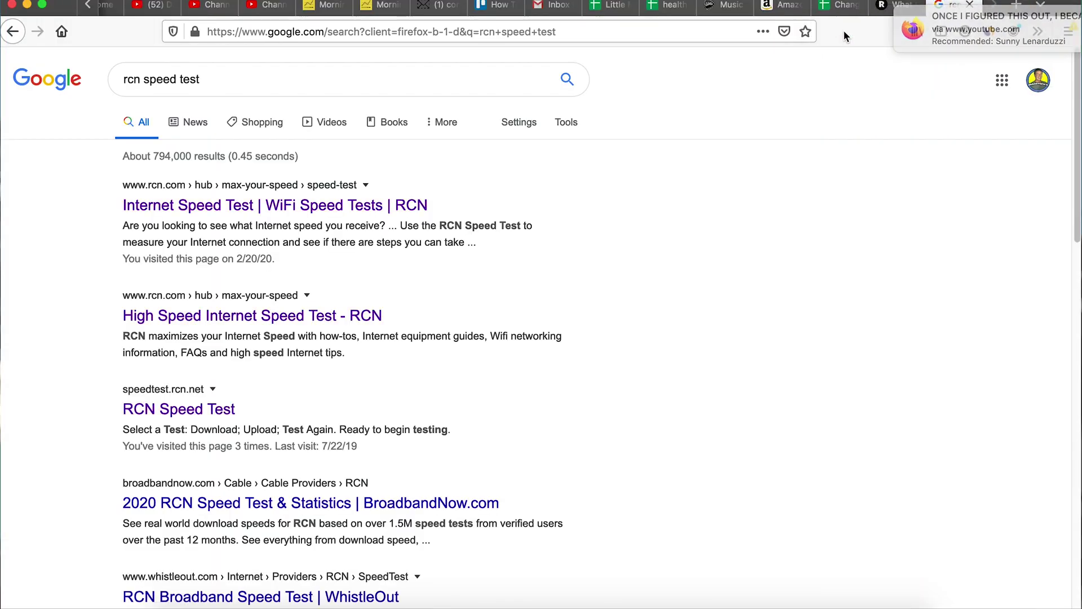
click(381, 207)
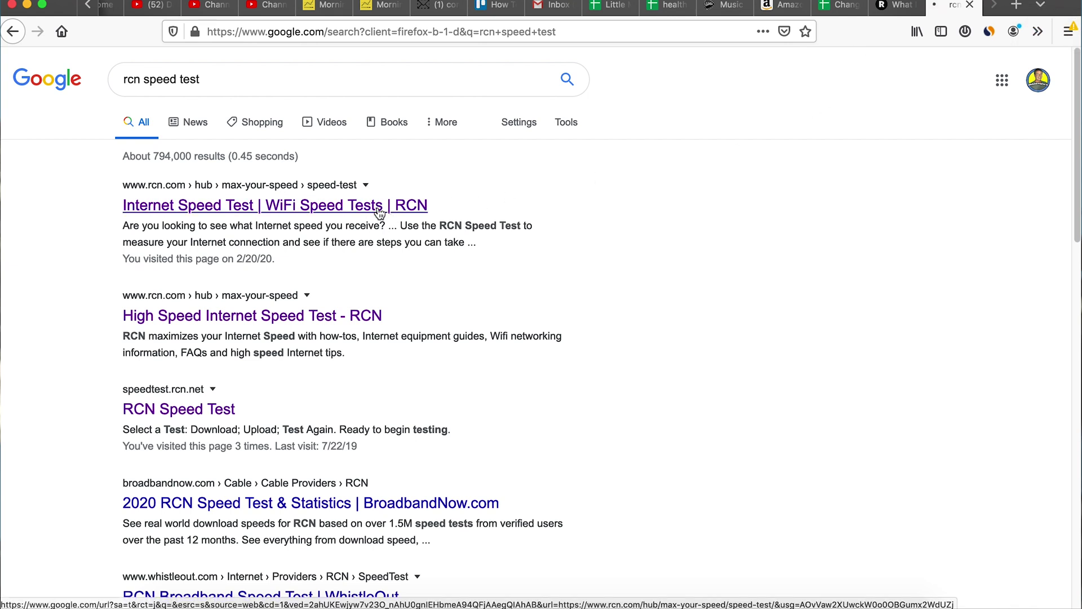
scroll(485, 345, down, 5)
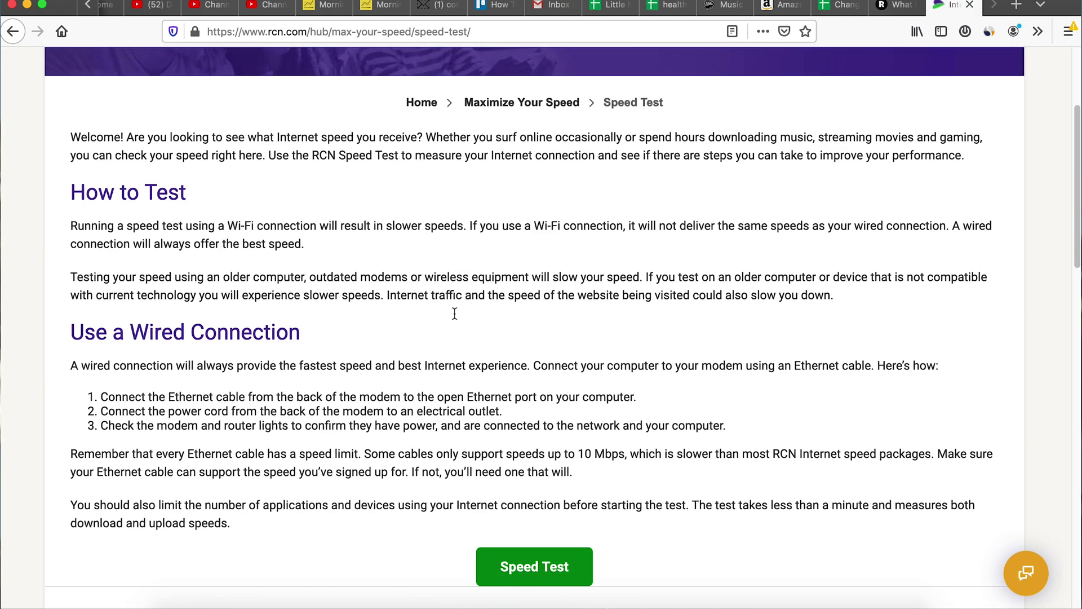
click(547, 482)
click(285, 176)
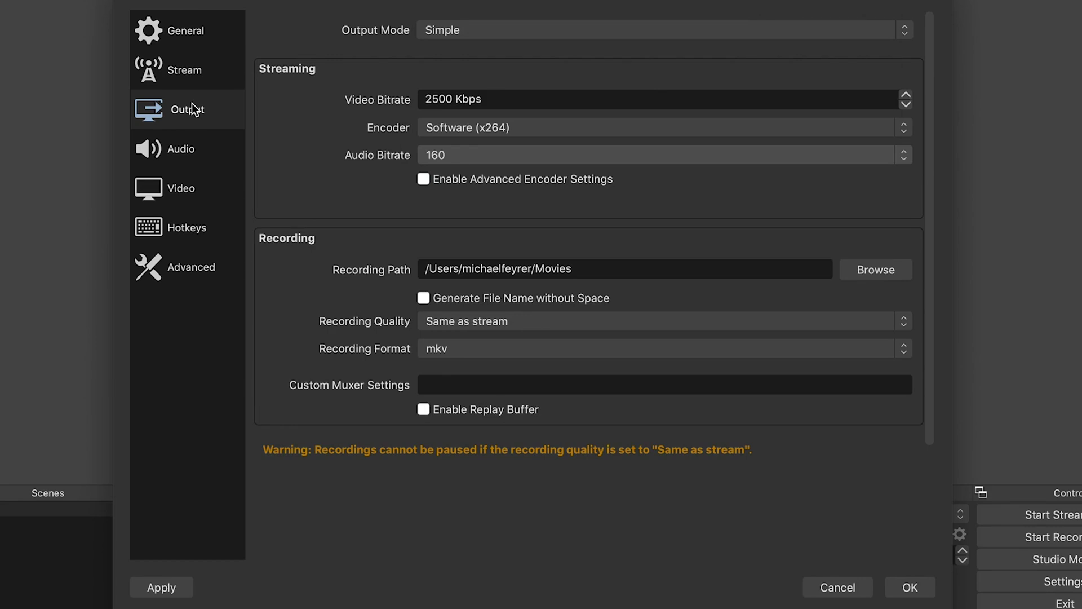
Review the 2500 Kbps video bitrate and encoder, keeping audio bitrate at 160
drag(558, 99, 357, 90)
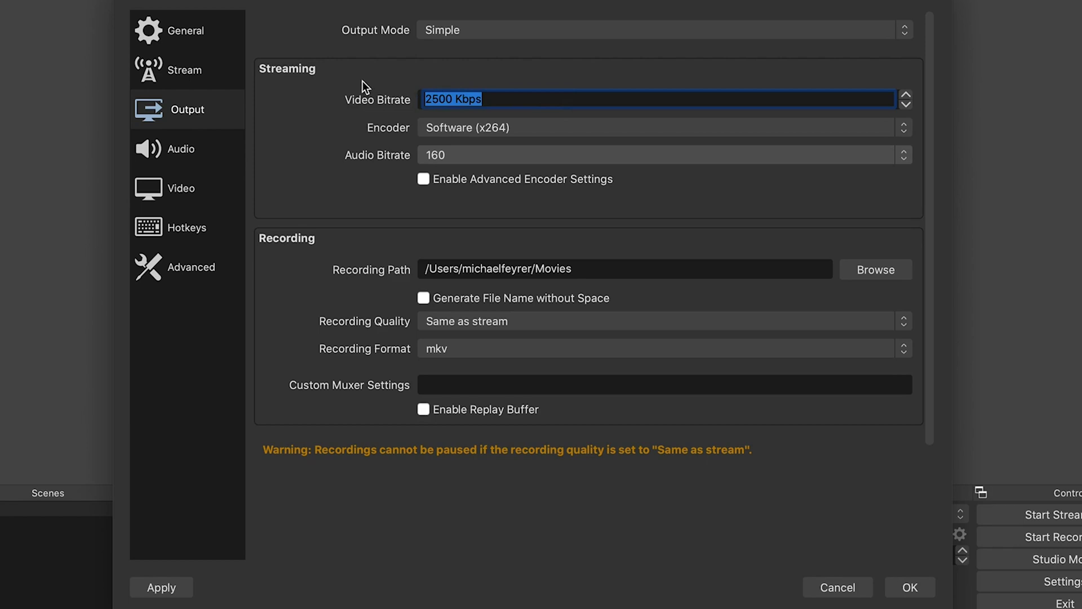
click(443, 99)
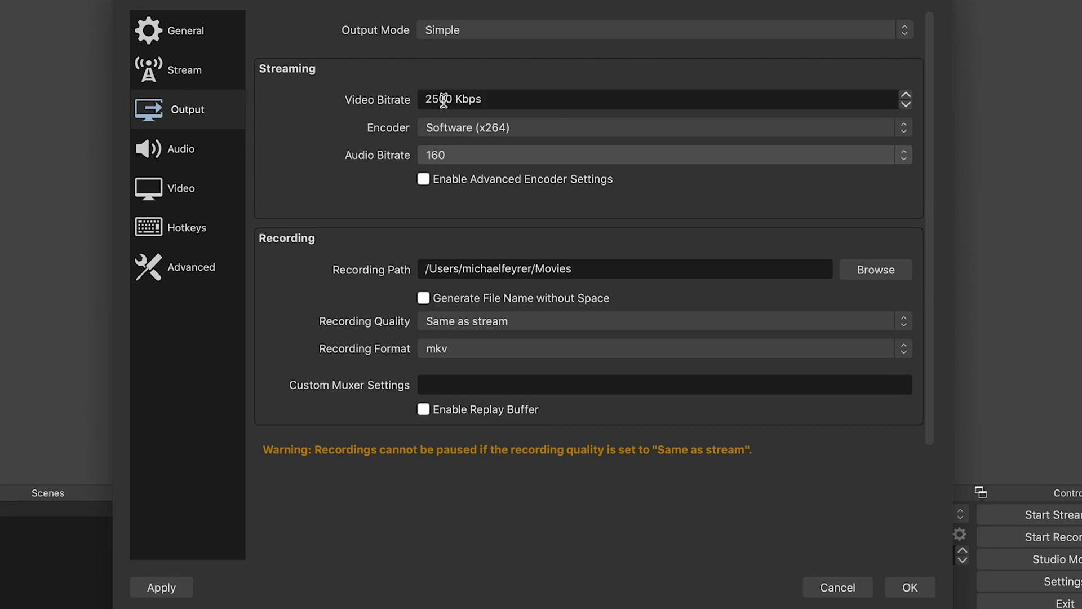
click(904, 127)
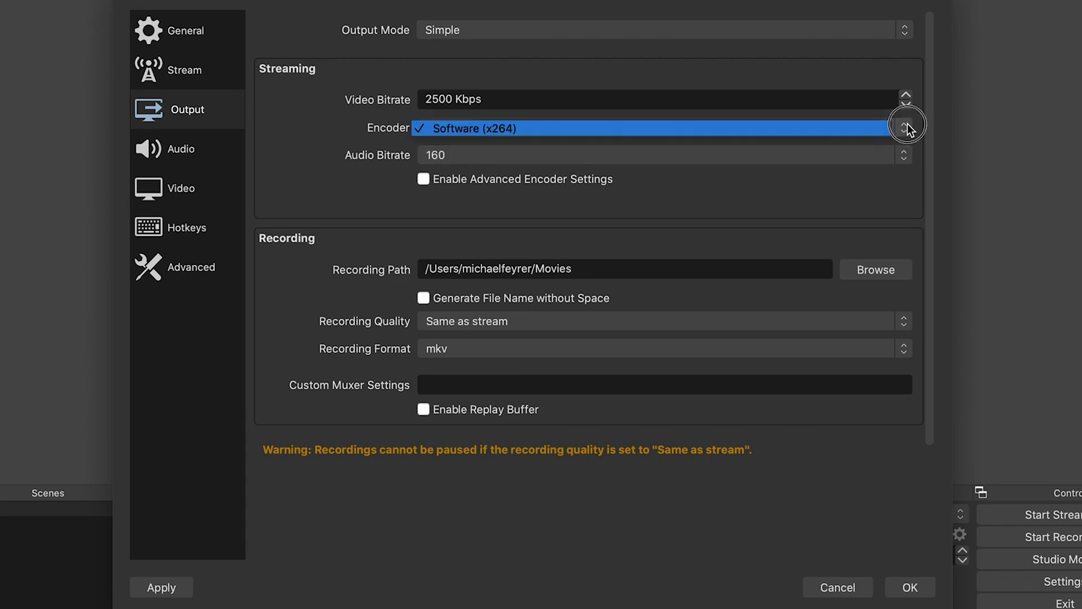
click(586, 117)
click(902, 154)
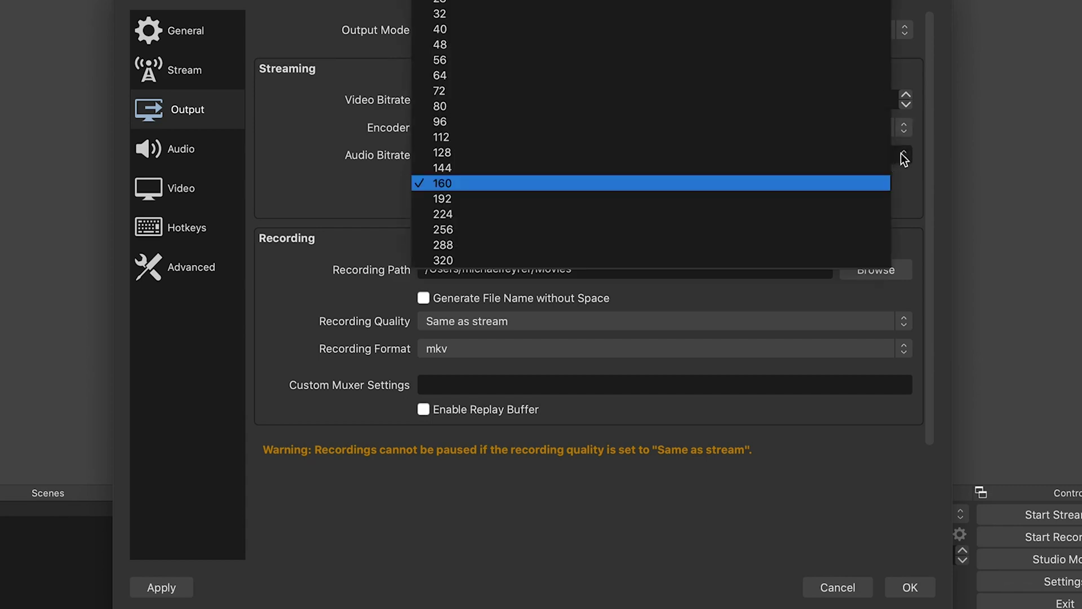
click(688, 181)
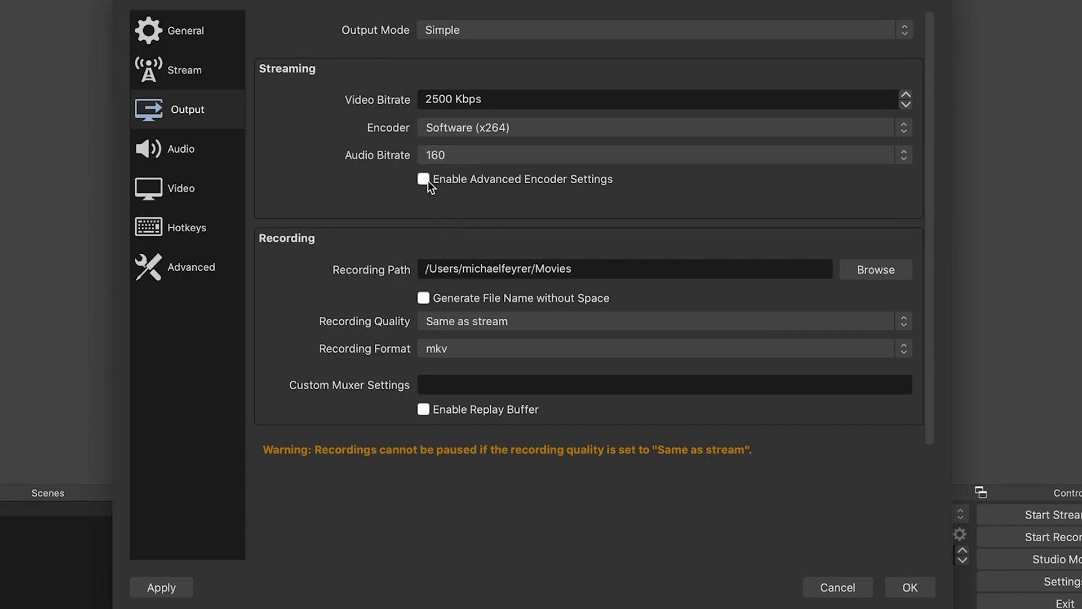
Enable Advanced Encoder Settings with the encoder preset kept on veryfast
click(428, 180)
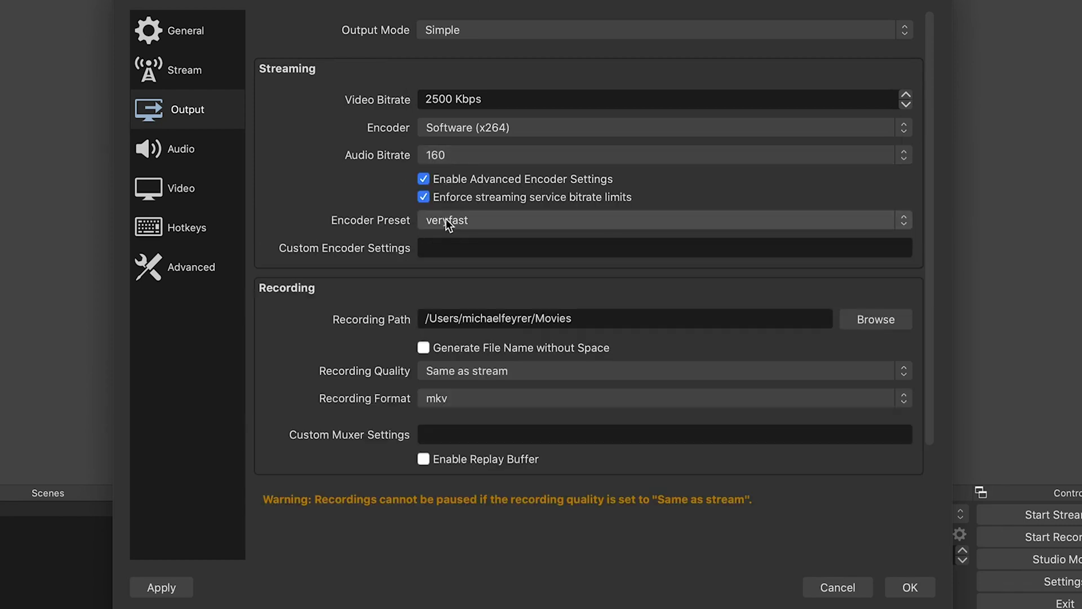
click(904, 220)
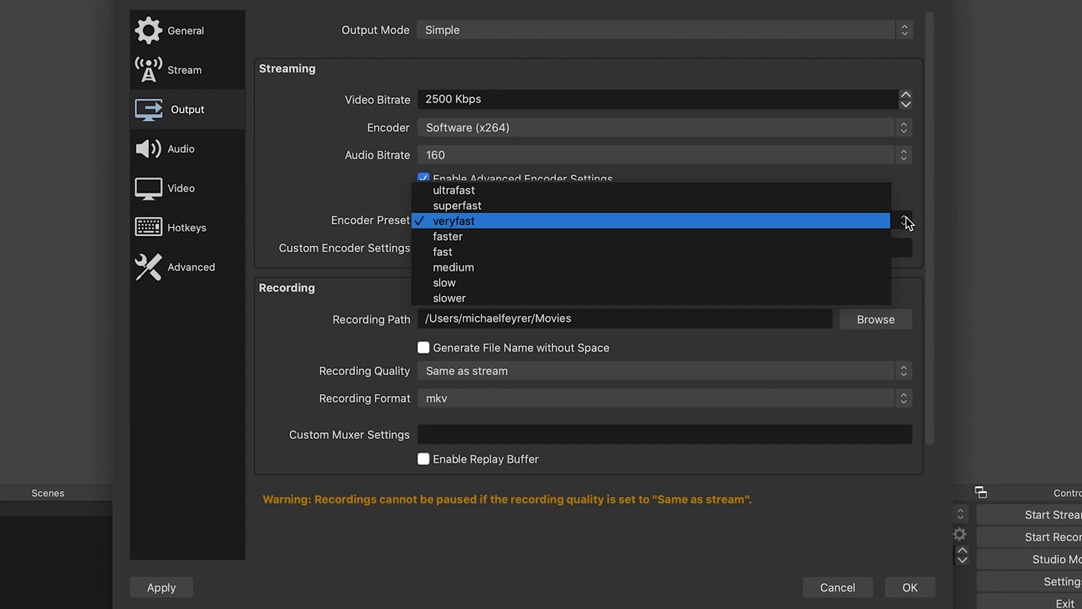
click(865, 220)
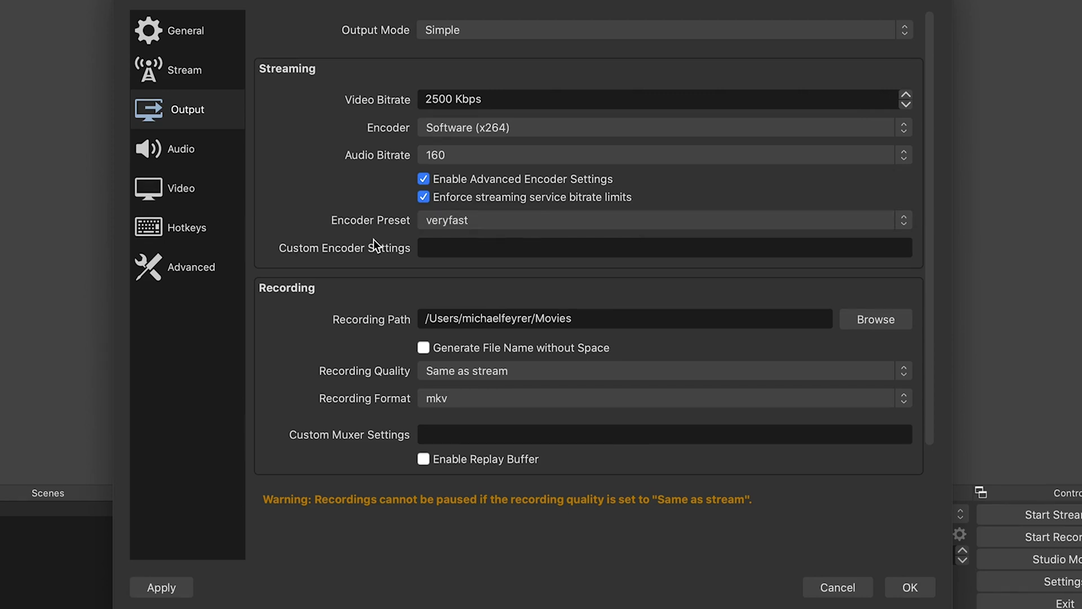
Set base and output resolution to 1920x1080 at 30 FPS, apply, then go to Stream settings
click(155, 189)
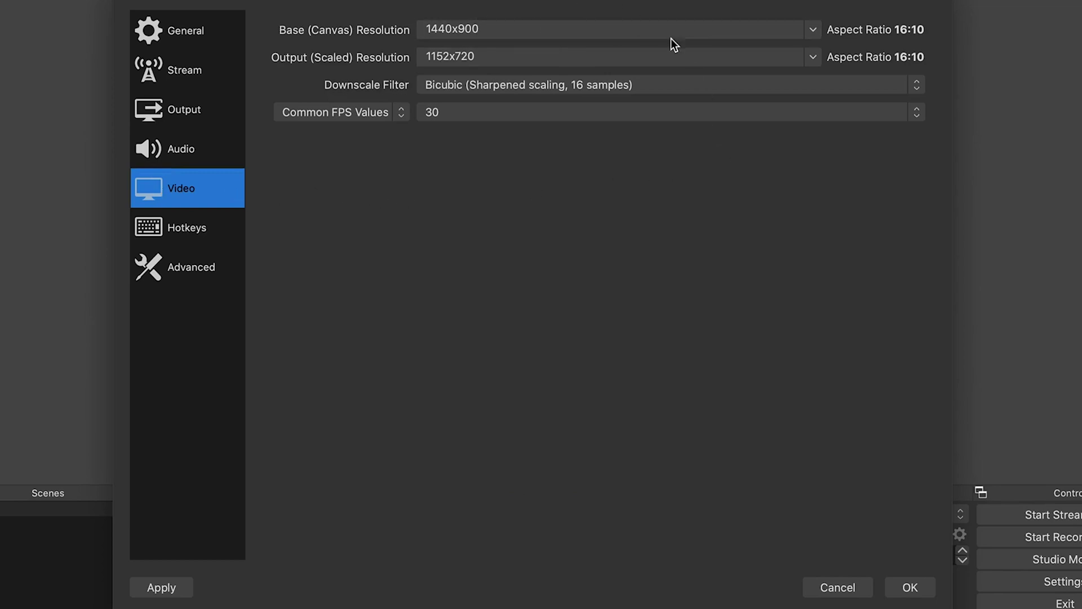
click(814, 31)
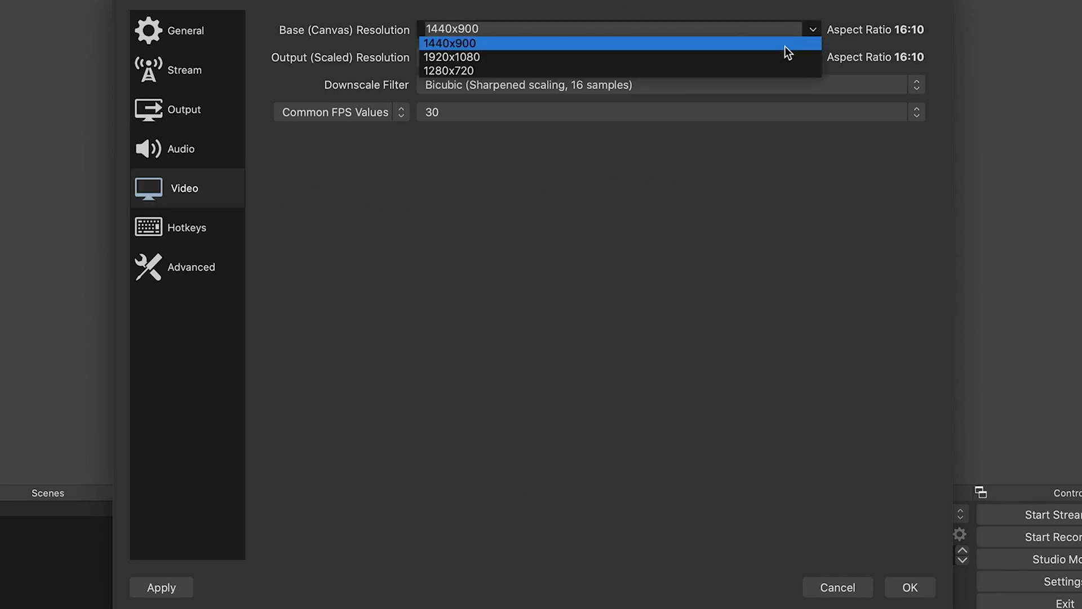
click(757, 57)
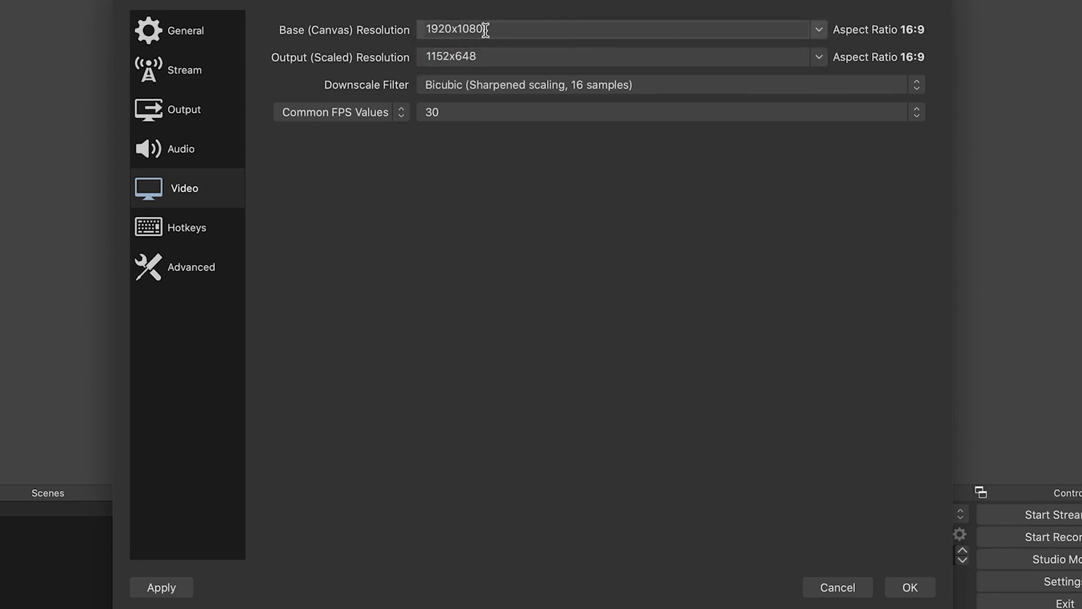
click(819, 58)
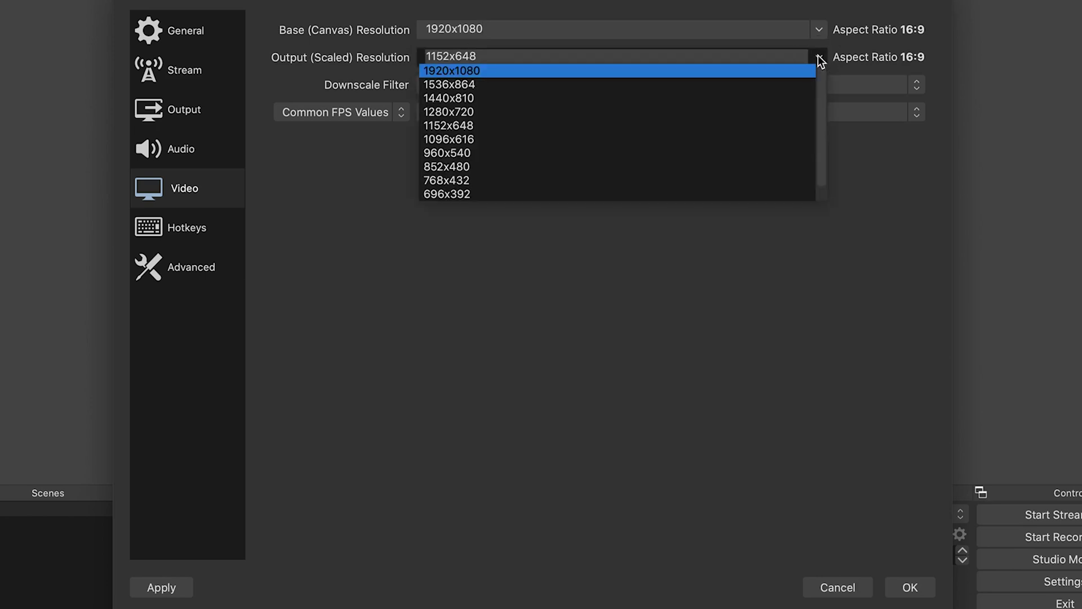
click(470, 71)
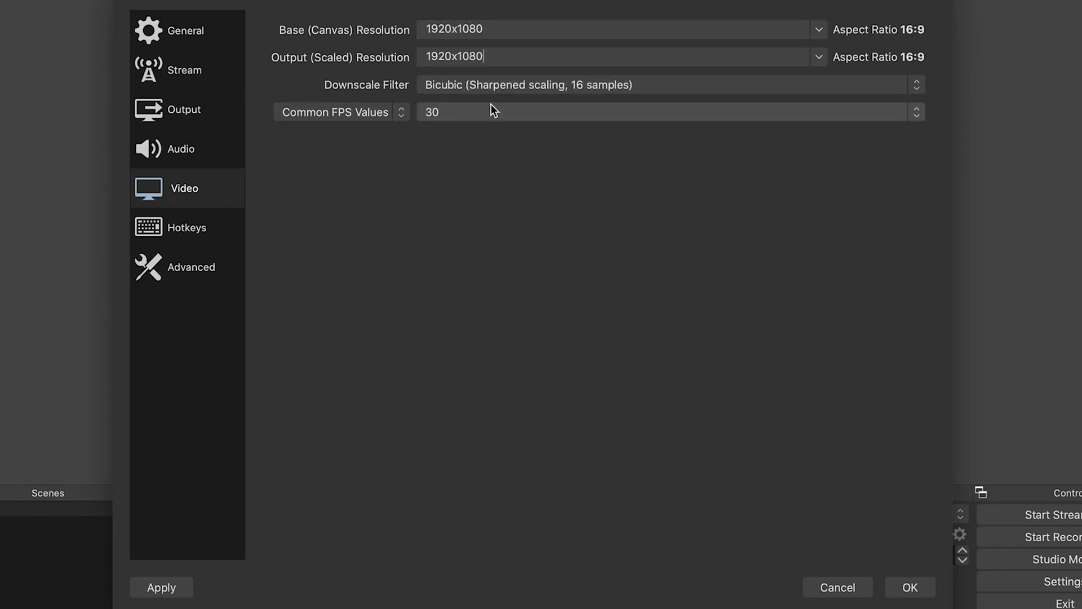
click(918, 116)
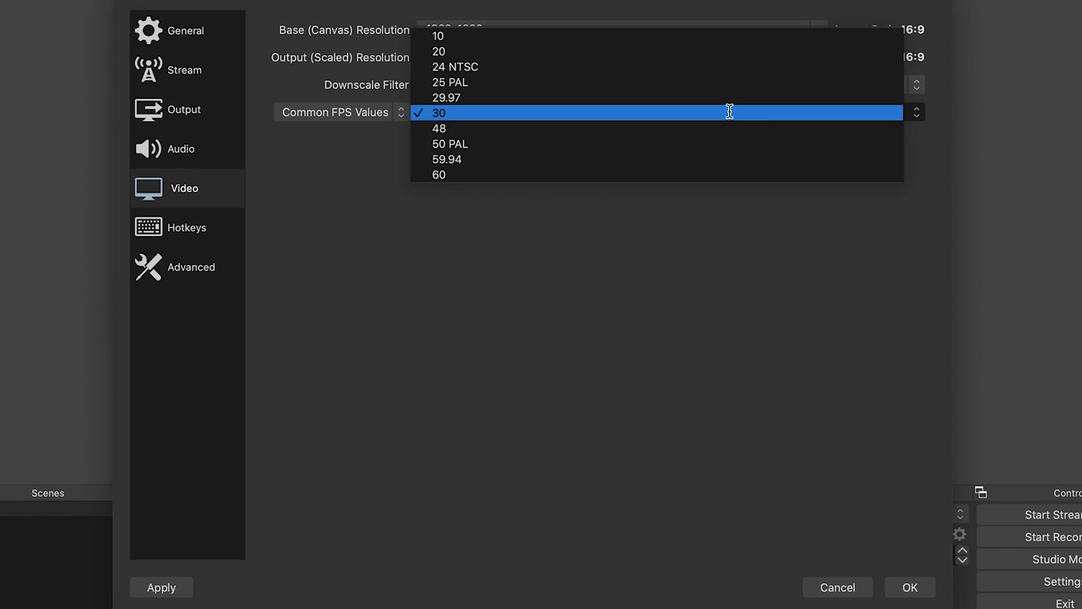
click(730, 112)
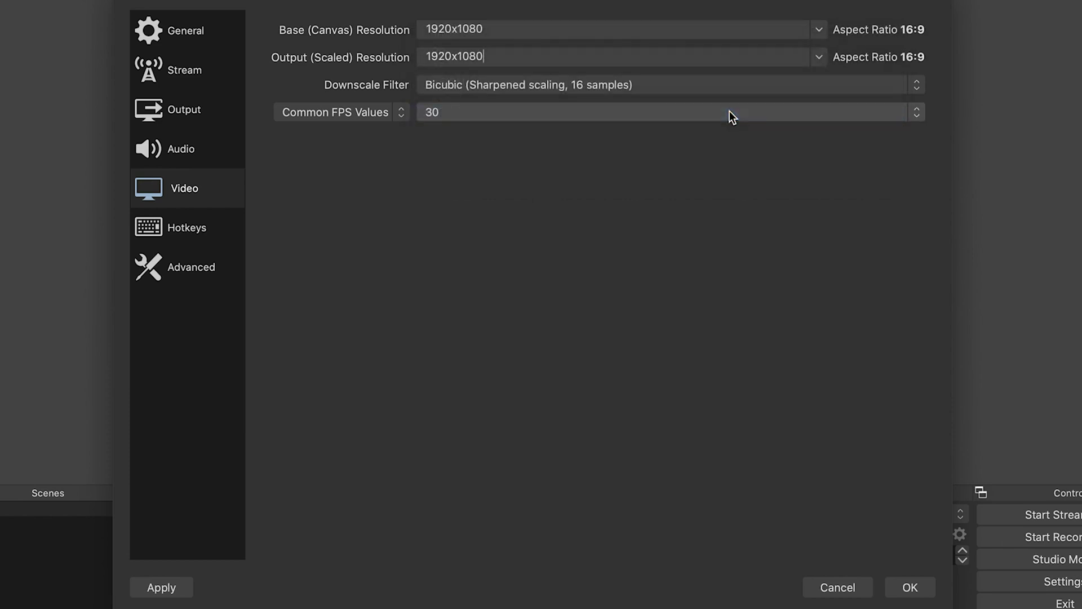
click(161, 588)
click(164, 70)
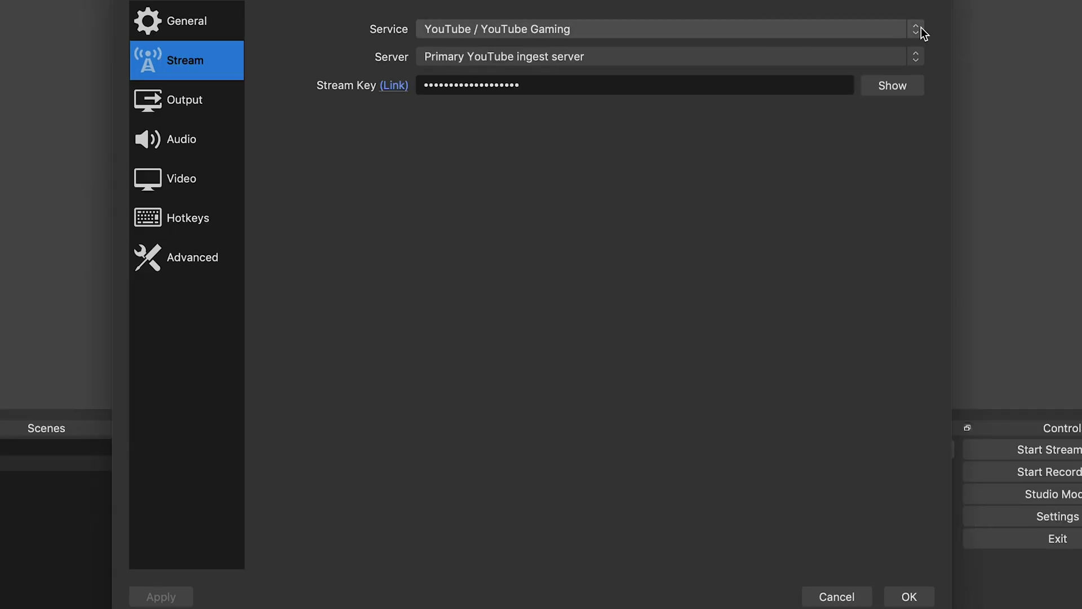
Change the streaming service from YouTube to Twitch, leaving the server on Auto (Recommended)
click(919, 31)
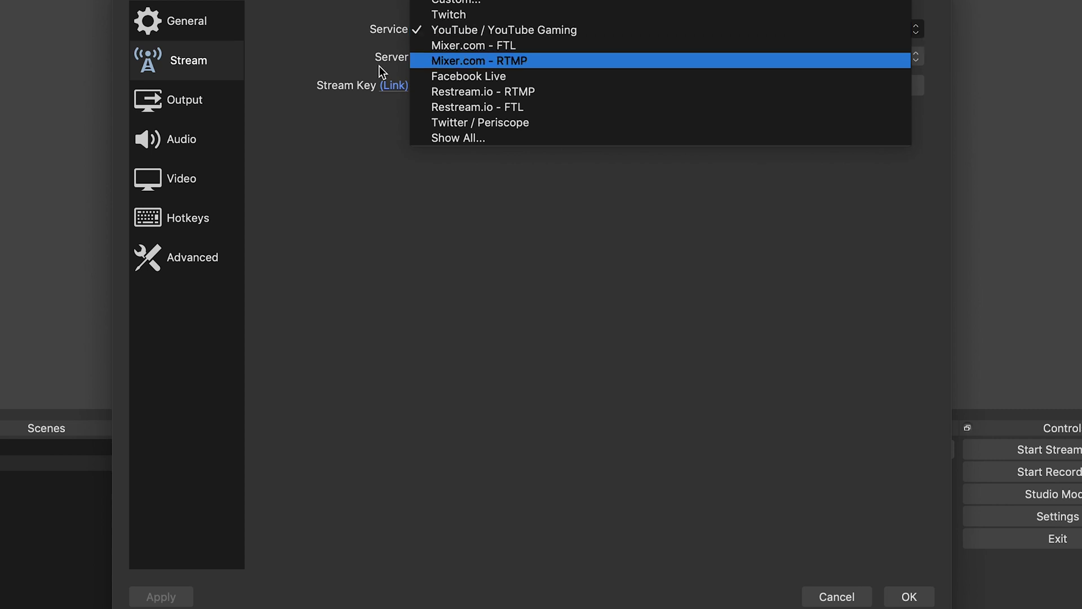
click(278, 53)
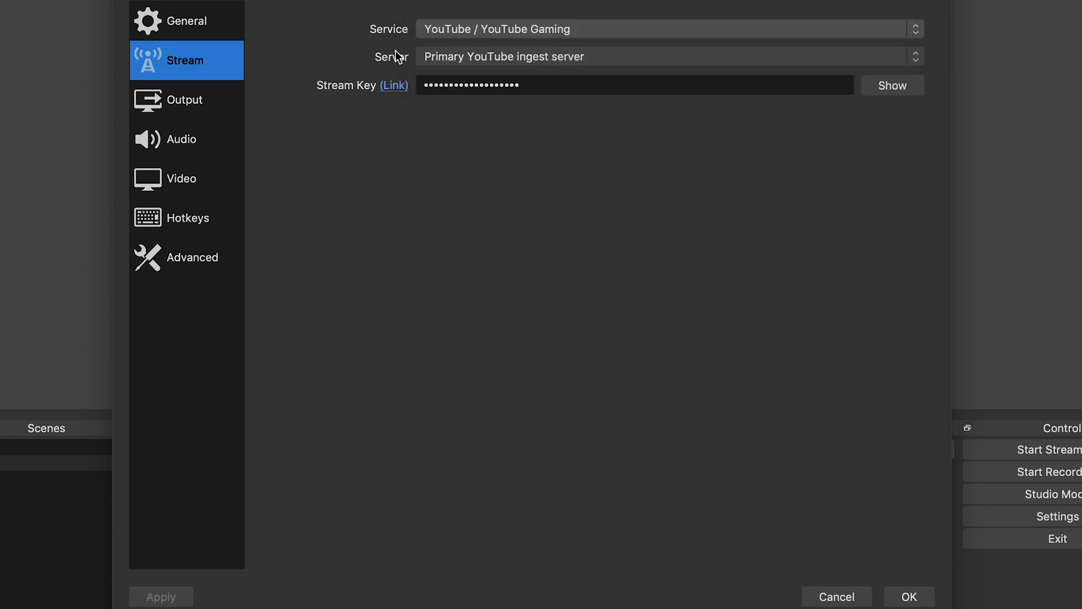
click(915, 59)
click(843, 28)
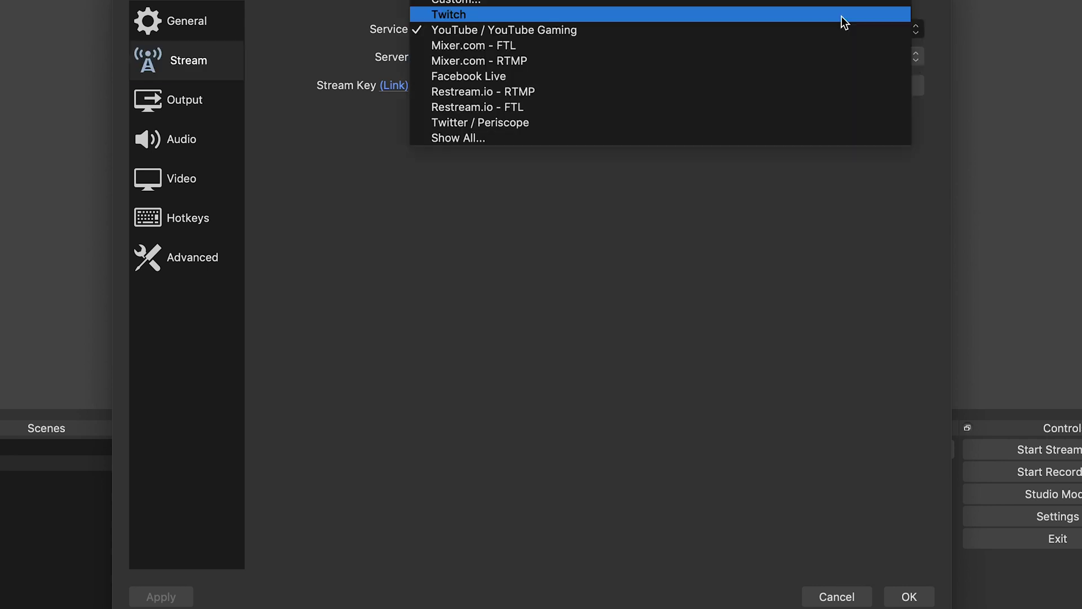
click(842, 16)
click(917, 54)
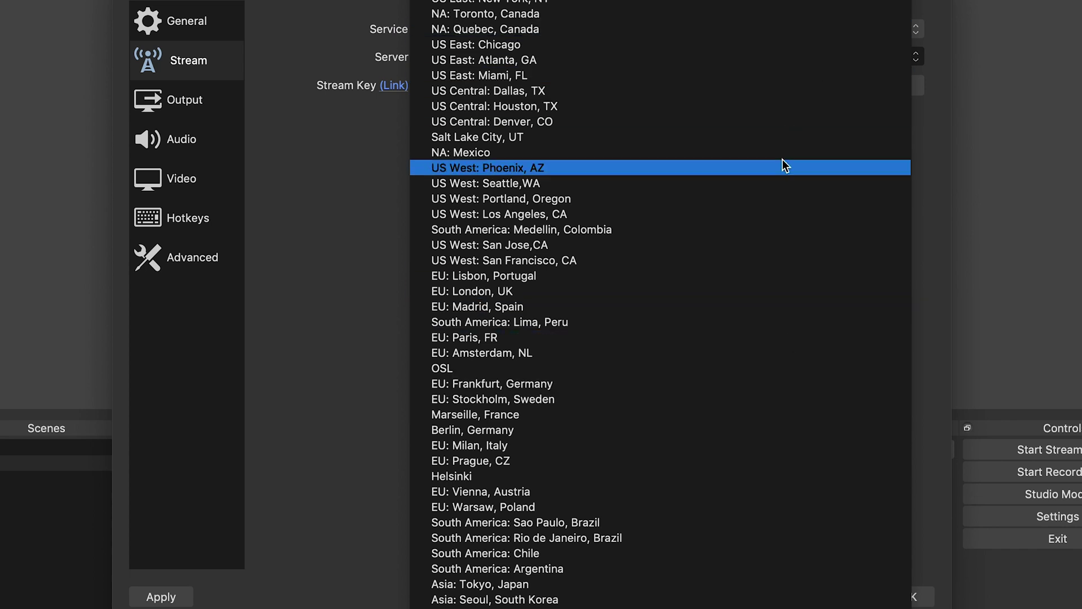
key(Escape)
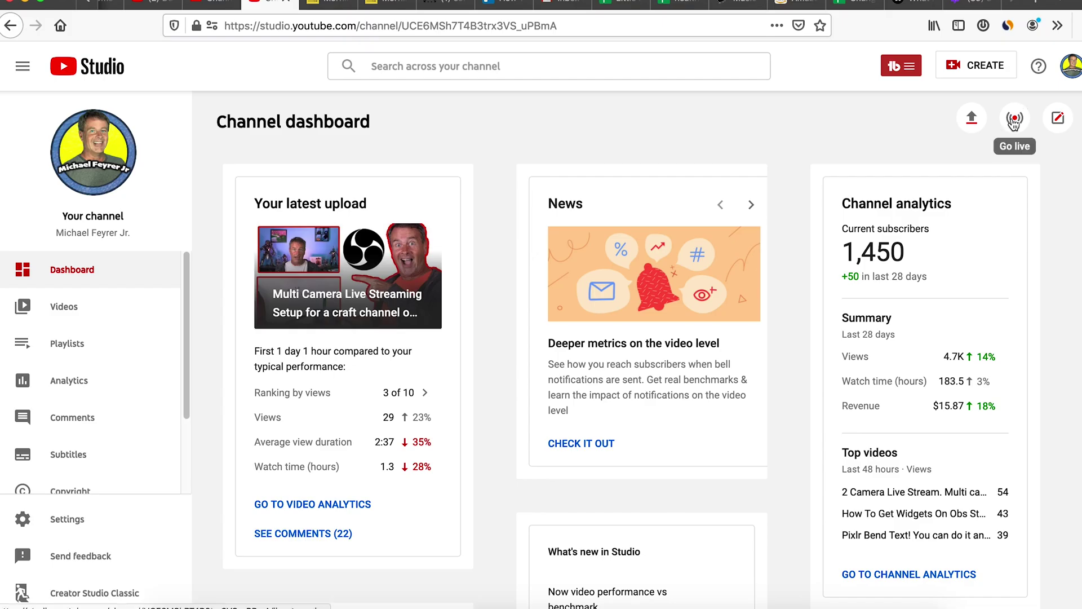
Copy the stream key from YouTube Studio's Go live encoder setup and paste it into stream settings
click(1014, 120)
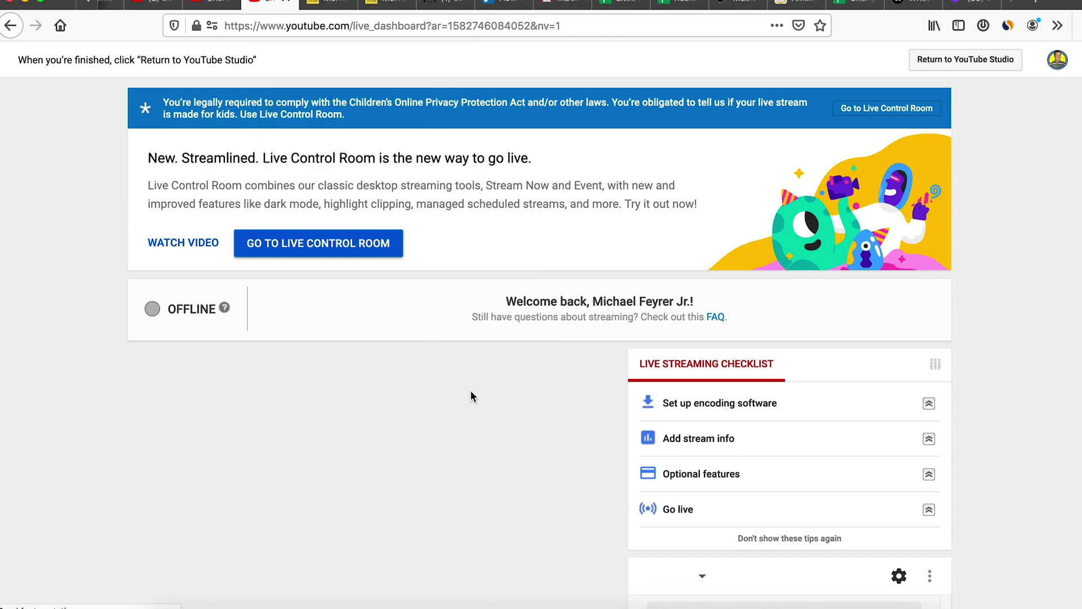
scroll(495, 405, down, 3)
scroll(491, 402, down, 6)
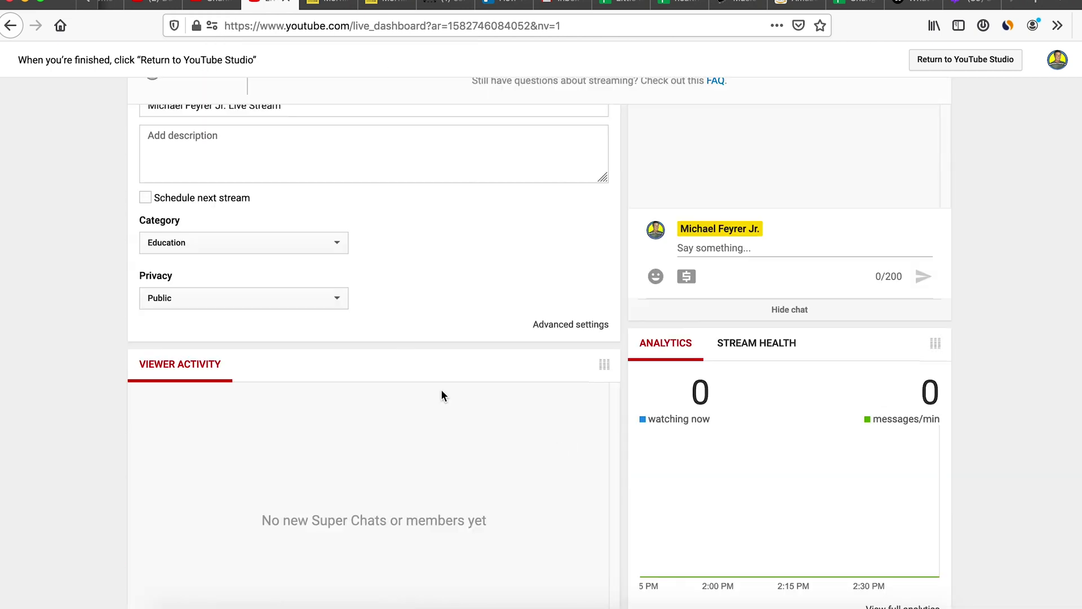
double_click(244, 442)
right_click(244, 442)
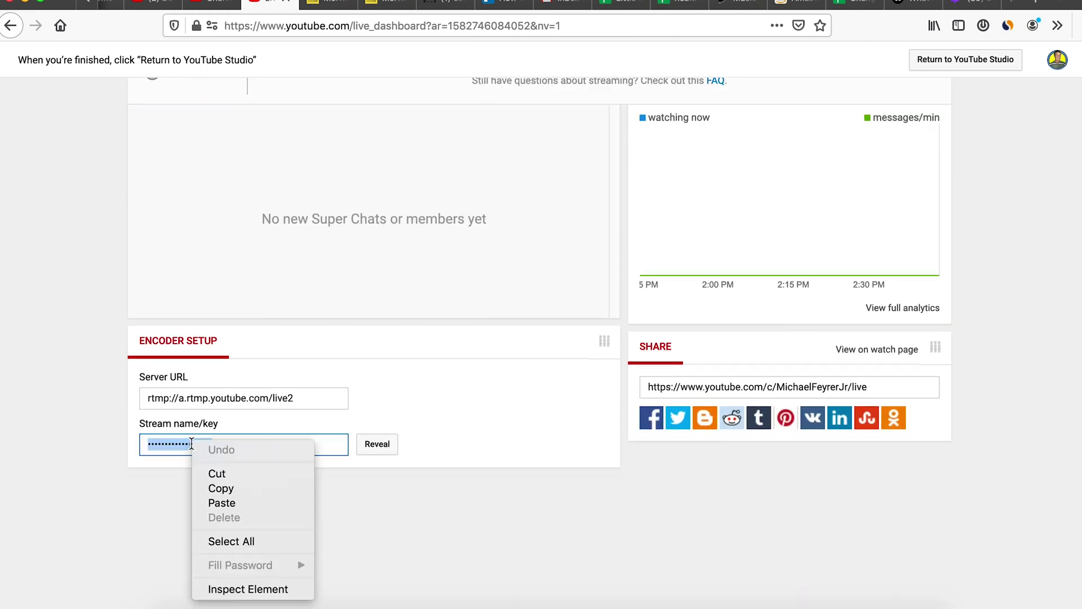
click(546, 490)
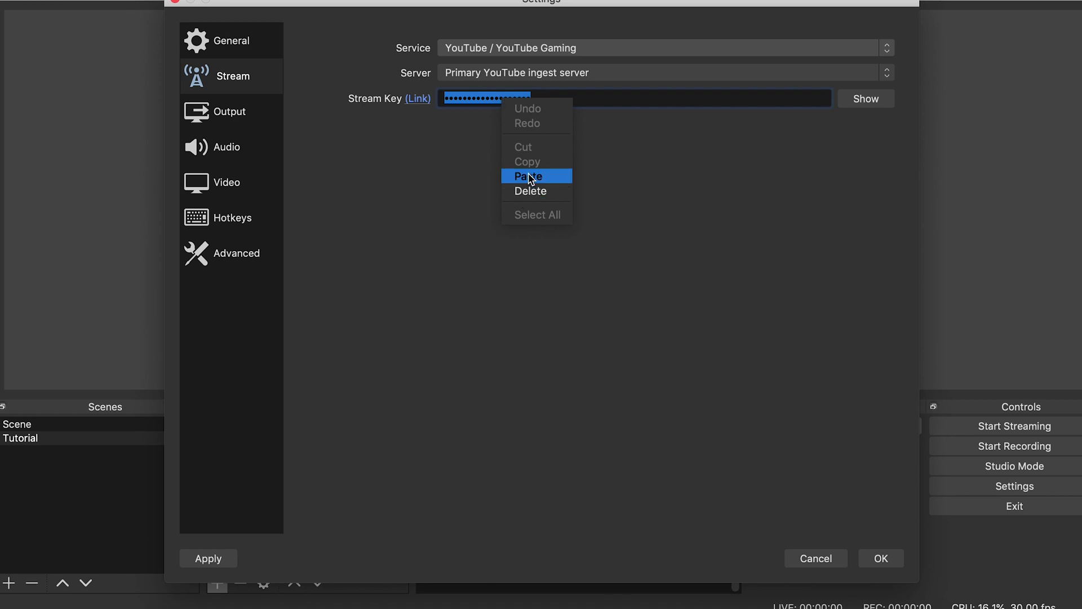
click(530, 176)
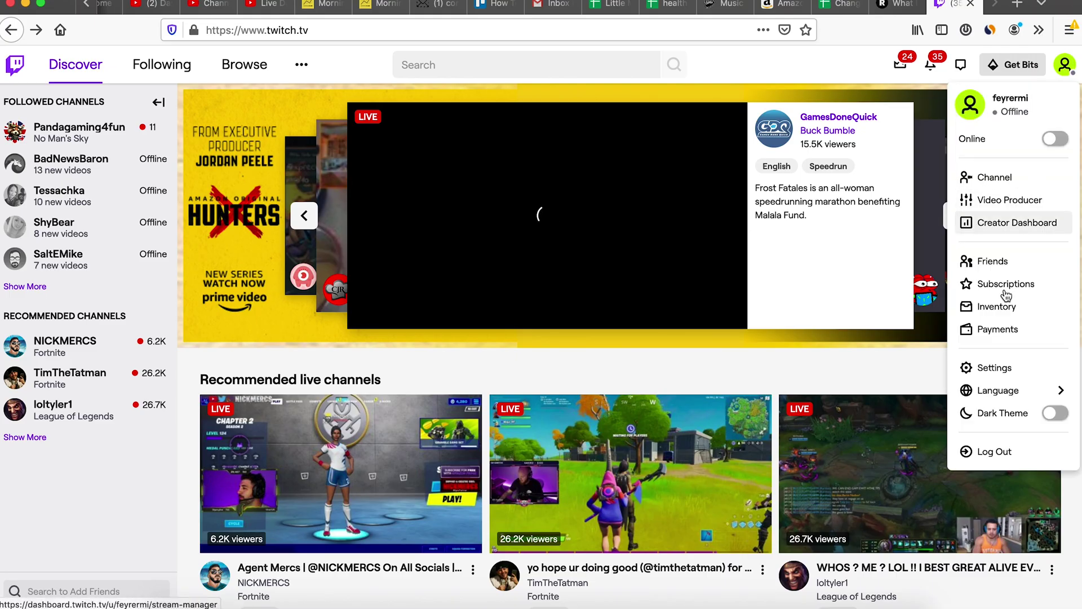
Go to the Twitch account's Settings page to find the stream key
click(995, 367)
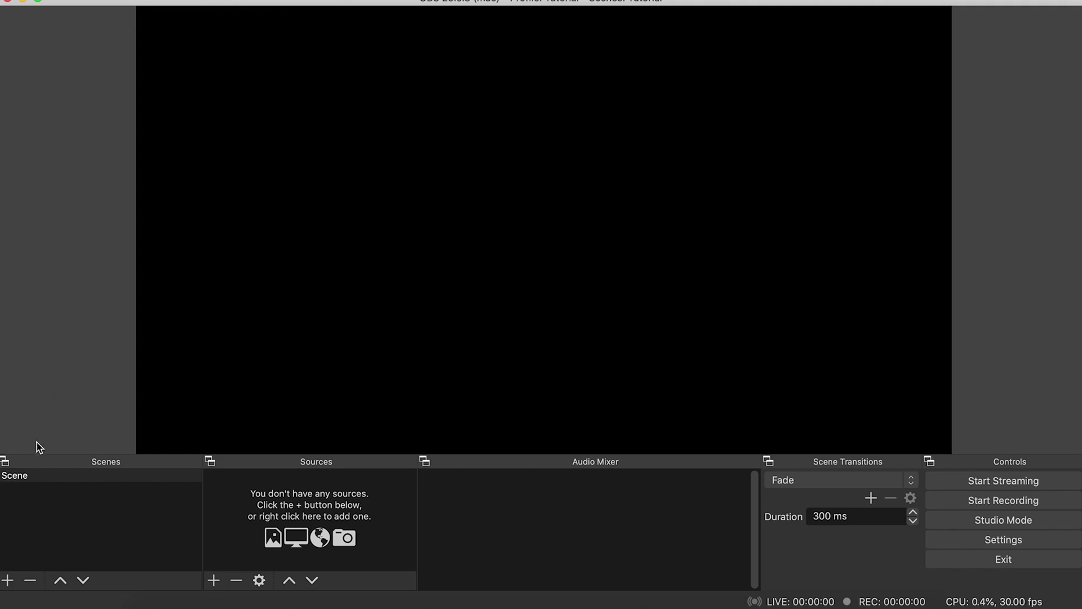
Rename the default Scene entry in the Scenes panel to First
right_click(40, 477)
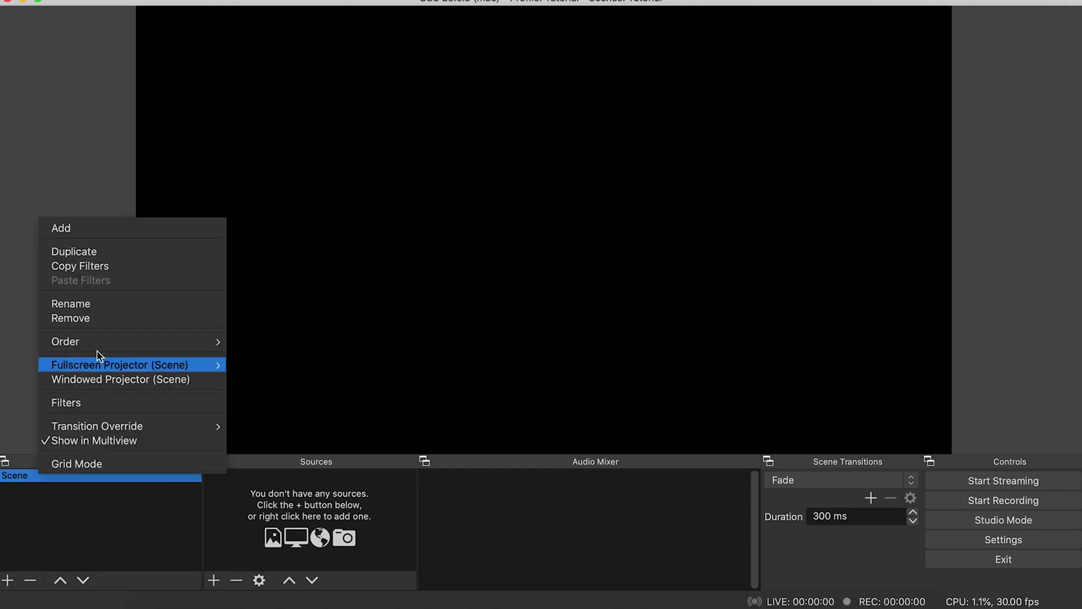
click(70, 304)
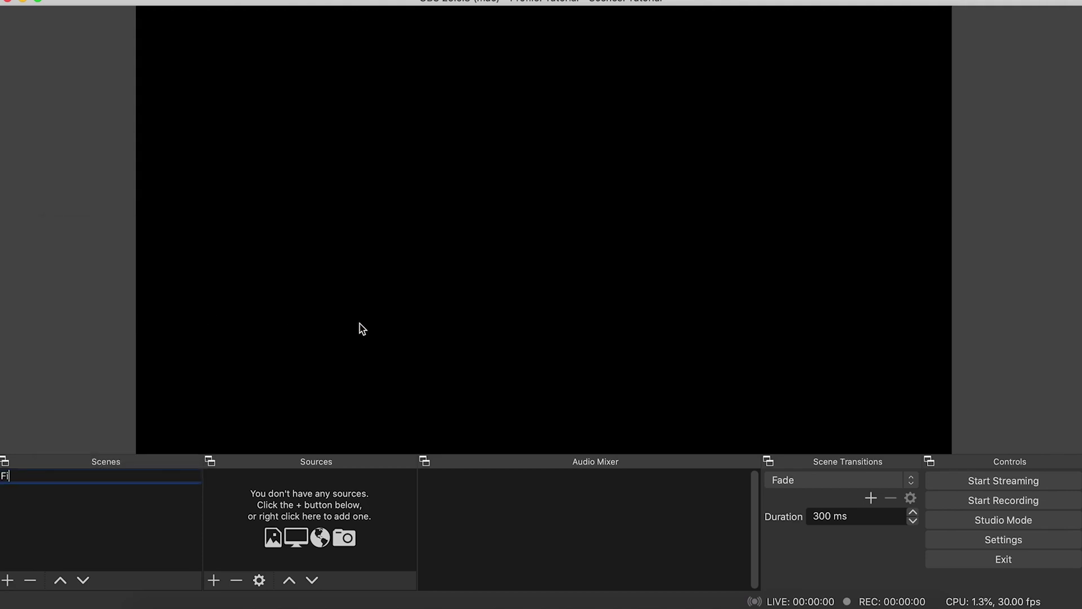
key(Return)
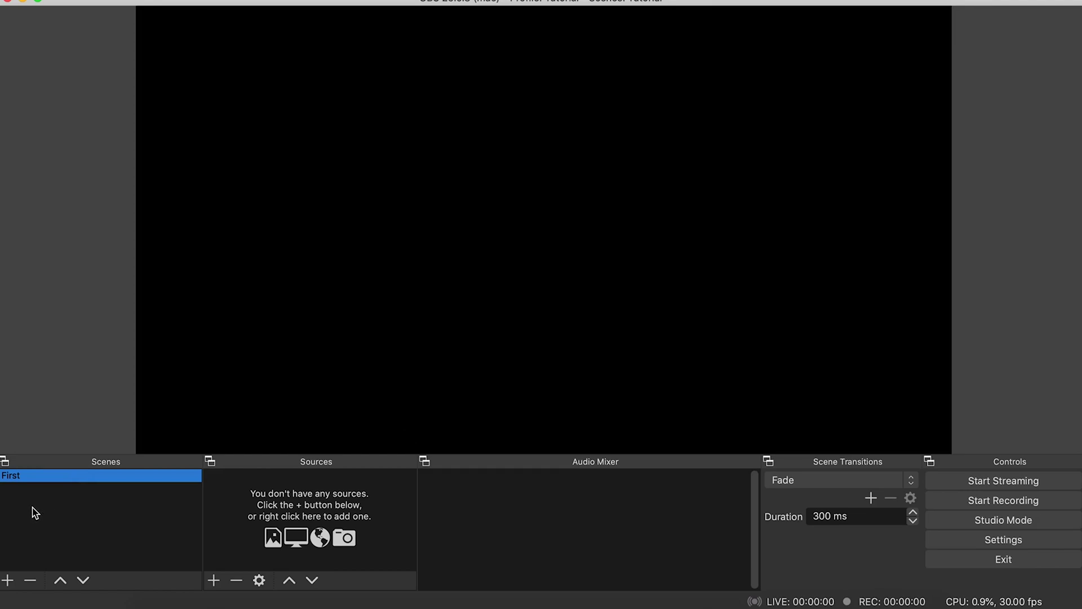
Add a Video Capture Device source named My Camera to scene First
click(215, 580)
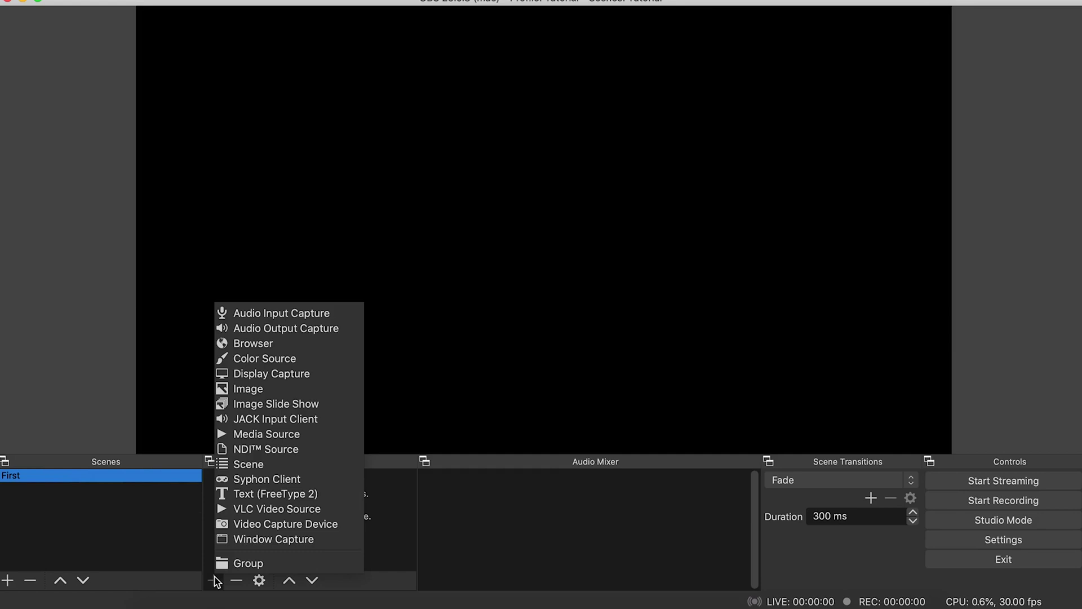
click(242, 527)
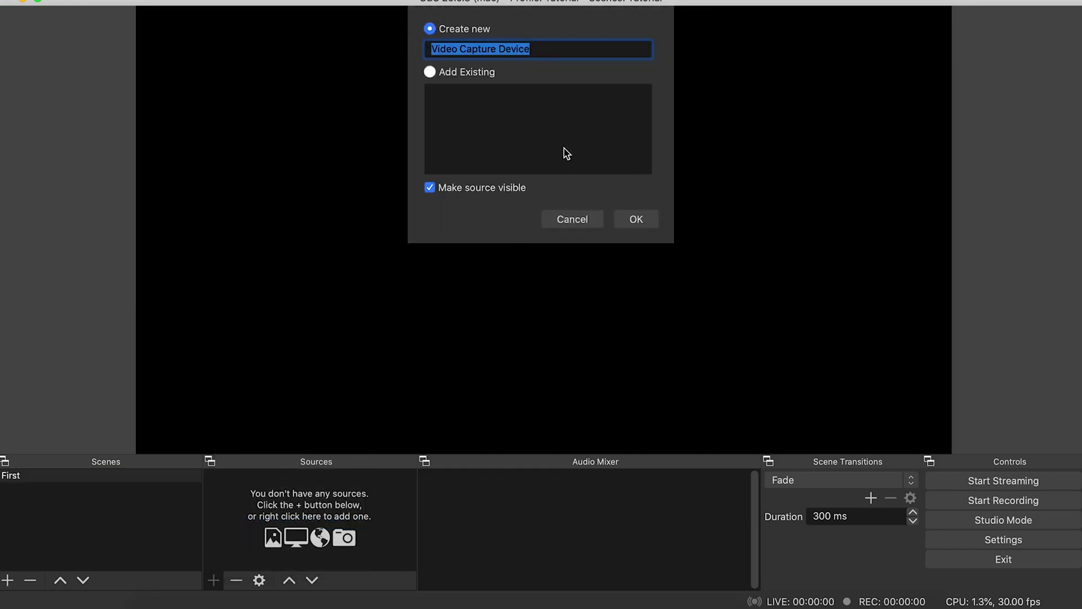
text(My Camera)
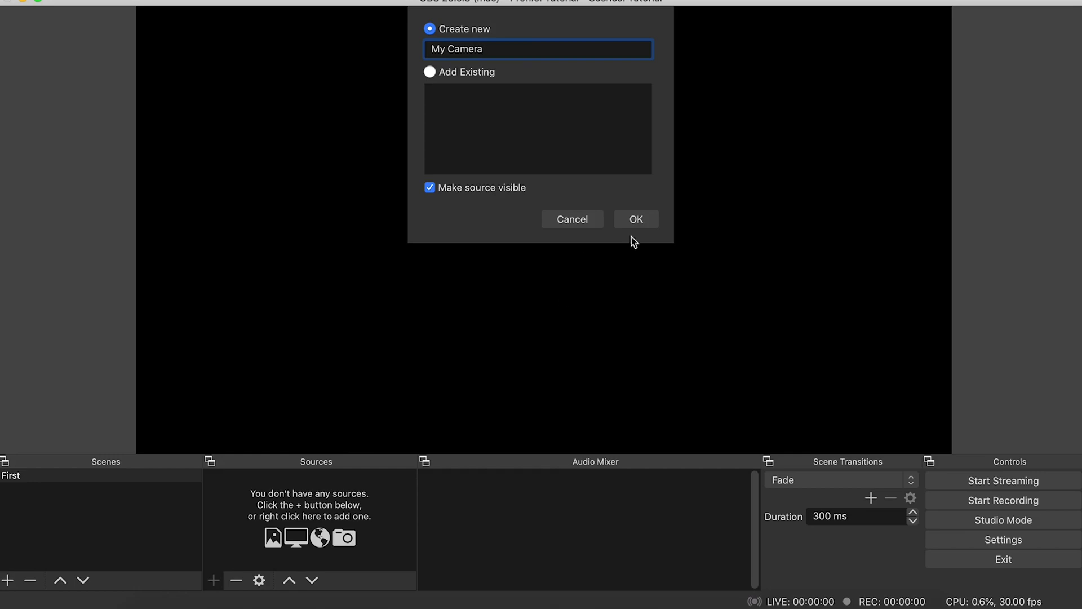
click(635, 224)
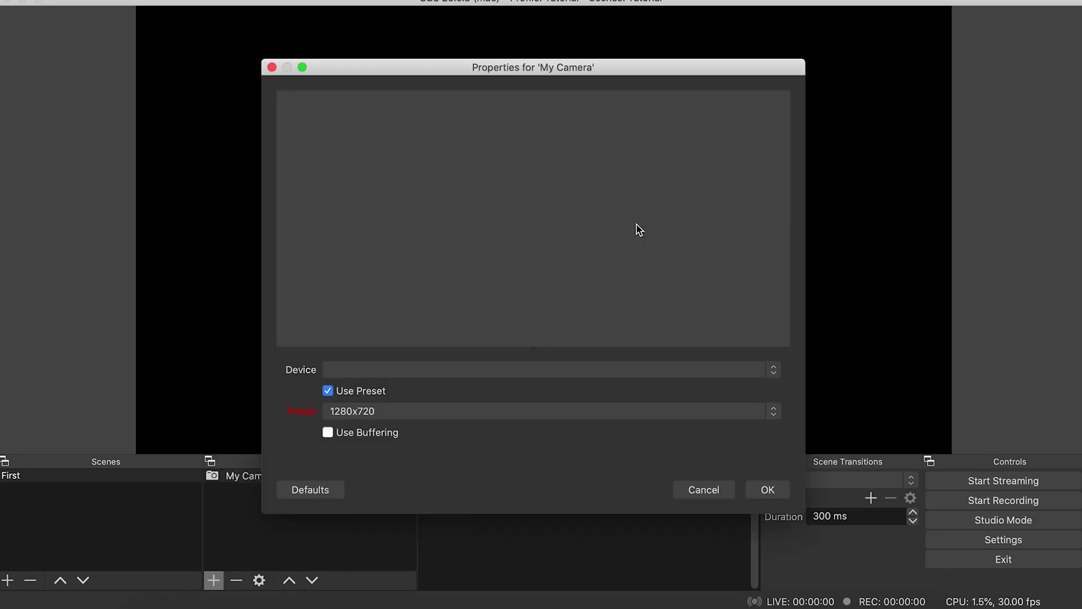
click(775, 370)
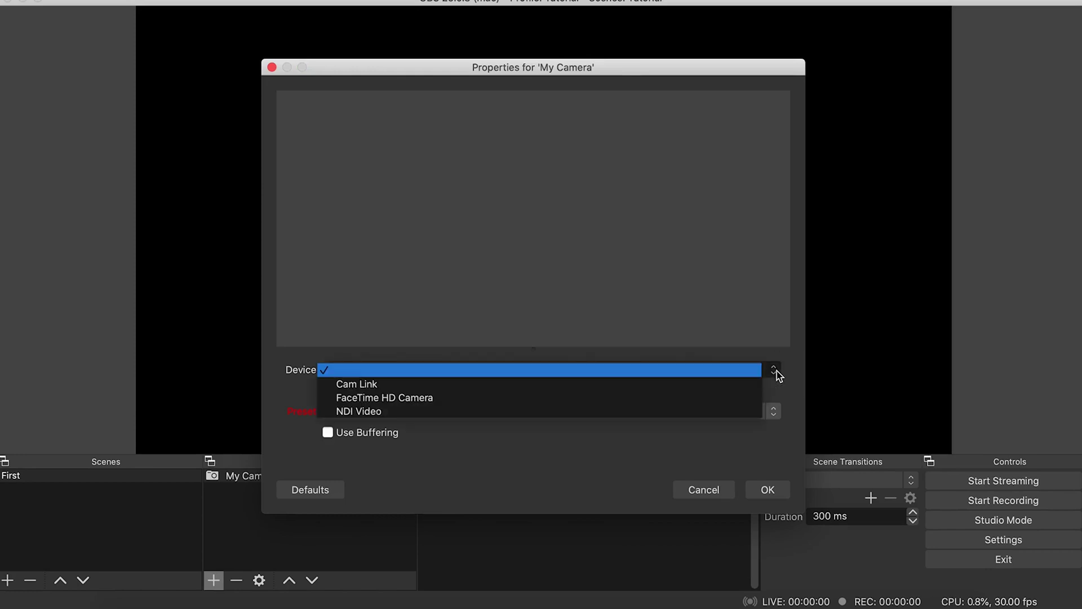
click(679, 383)
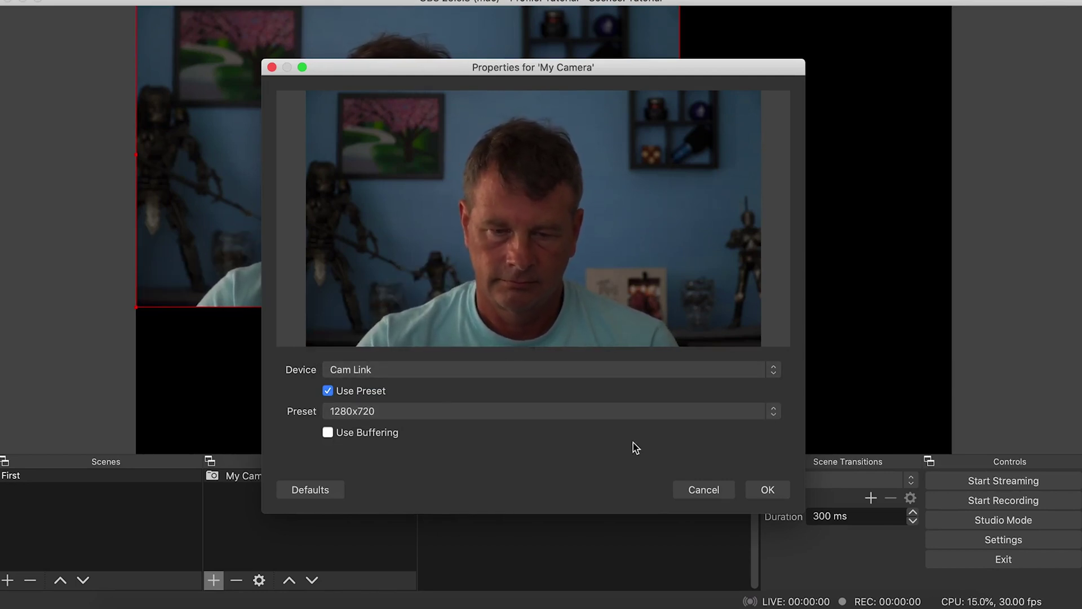
click(773, 415)
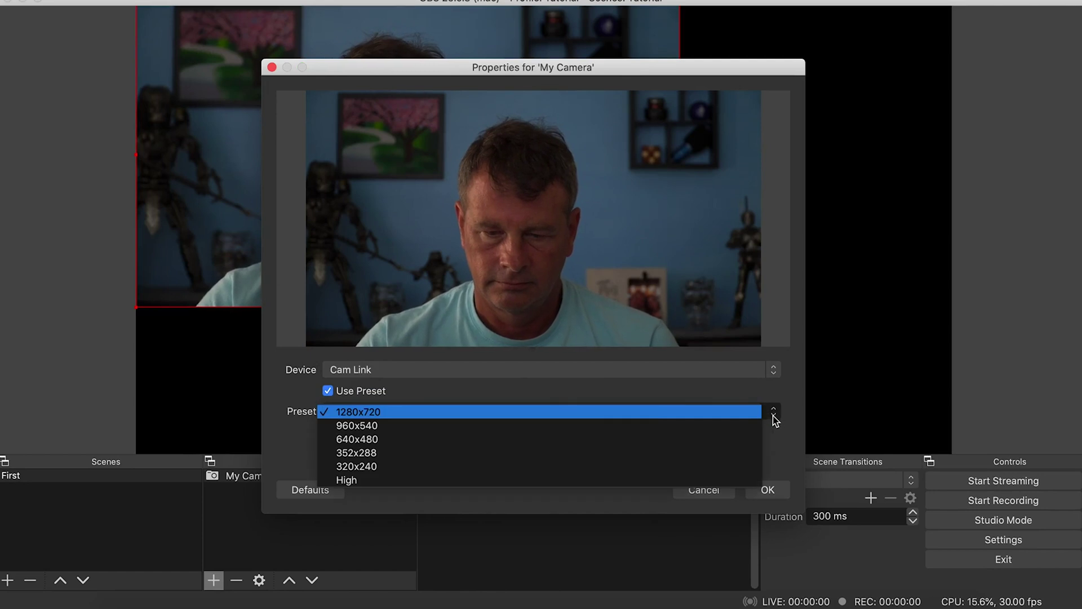
click(498, 479)
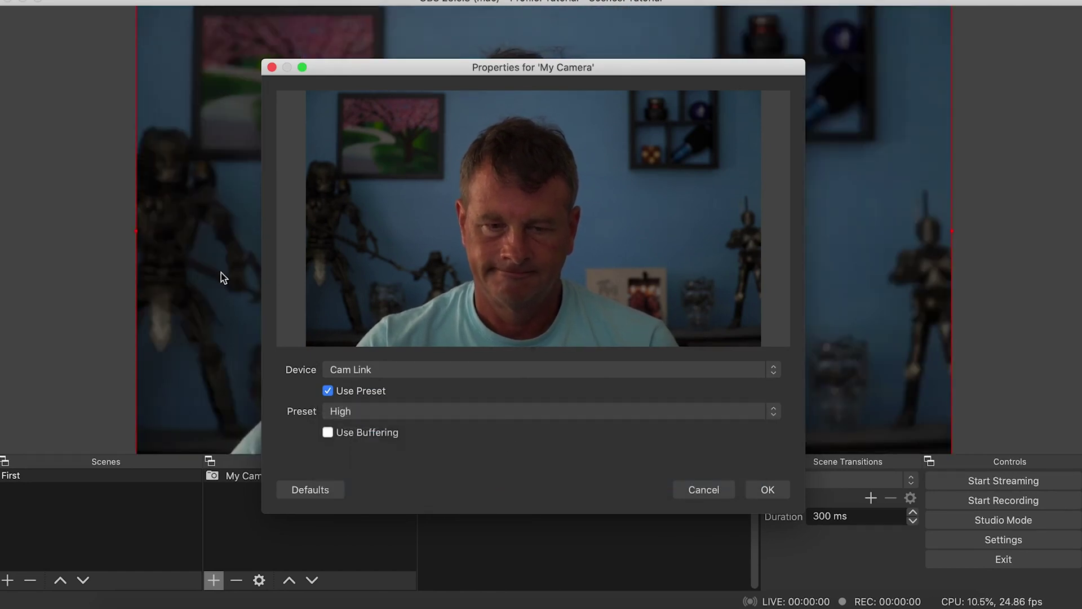
click(758, 492)
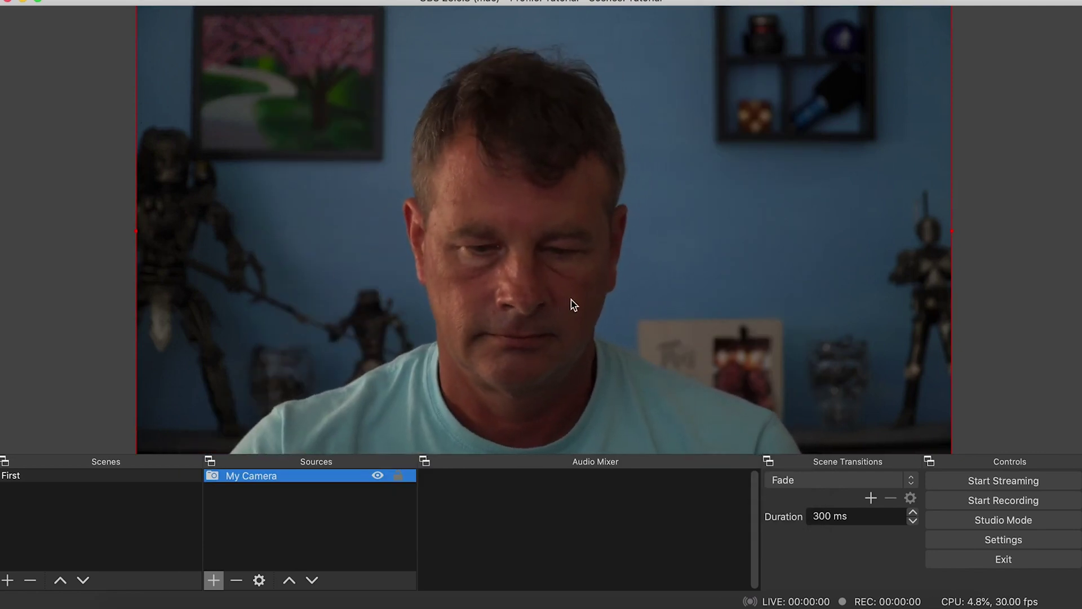
Add an Audio Input Capture source named My Mic using the Cam Link device
click(213, 581)
click(262, 317)
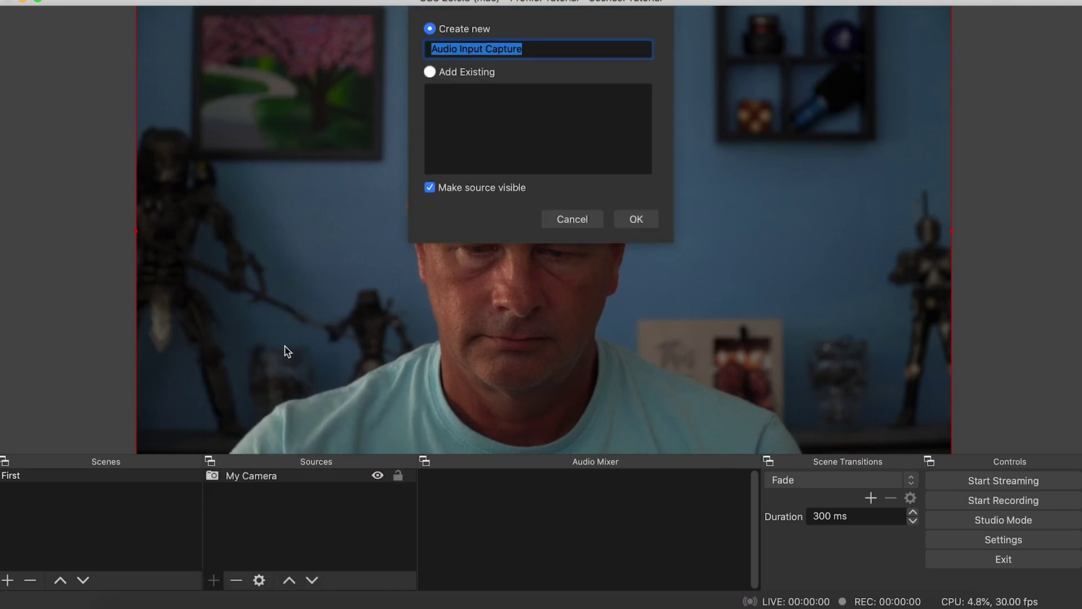
text(M)
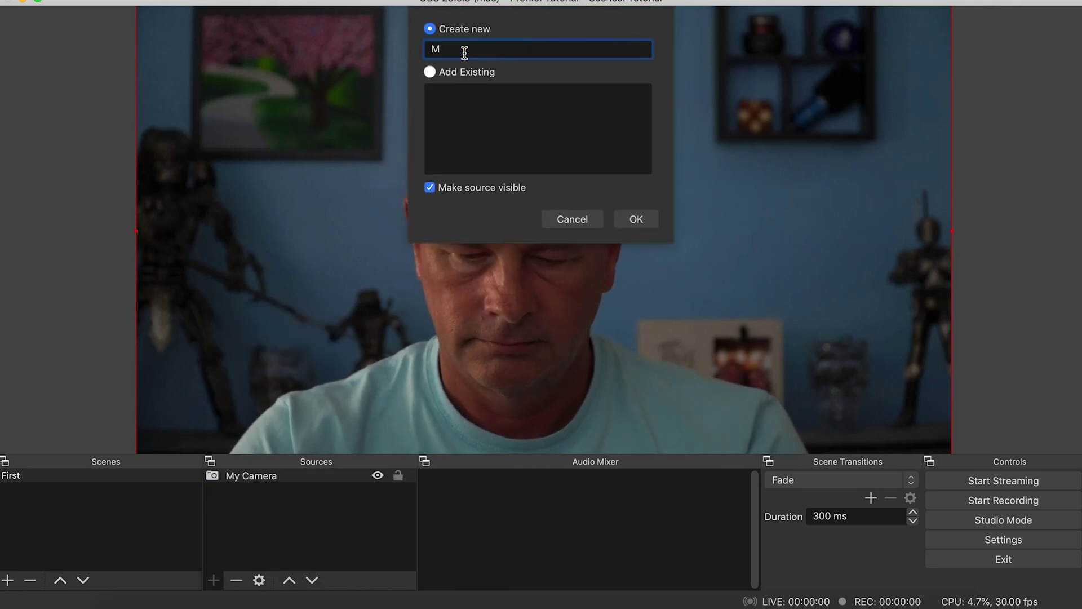
text(y Mic)
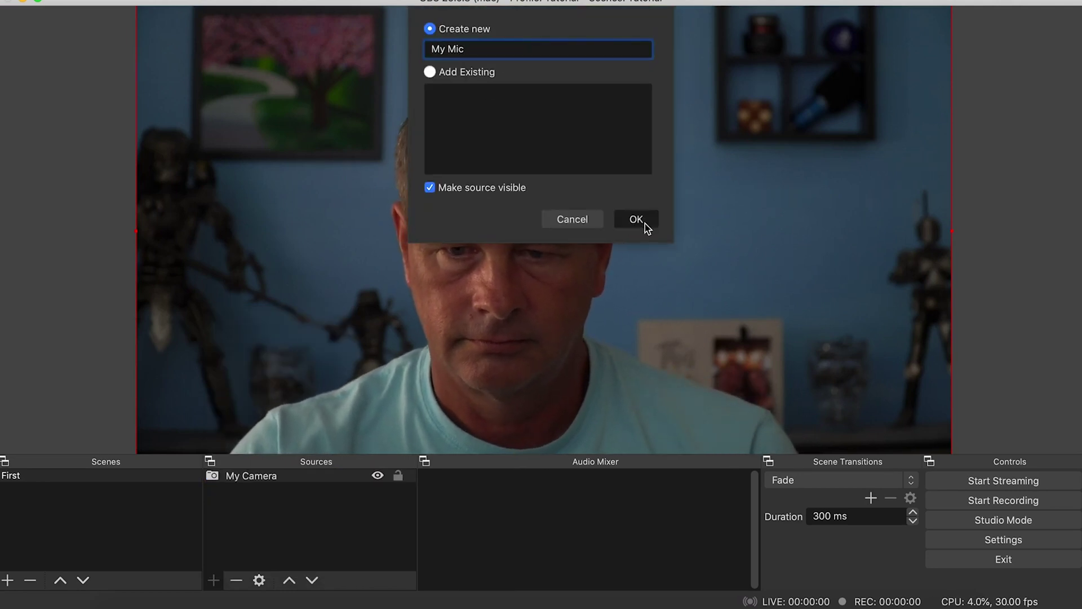
click(642, 221)
click(605, 109)
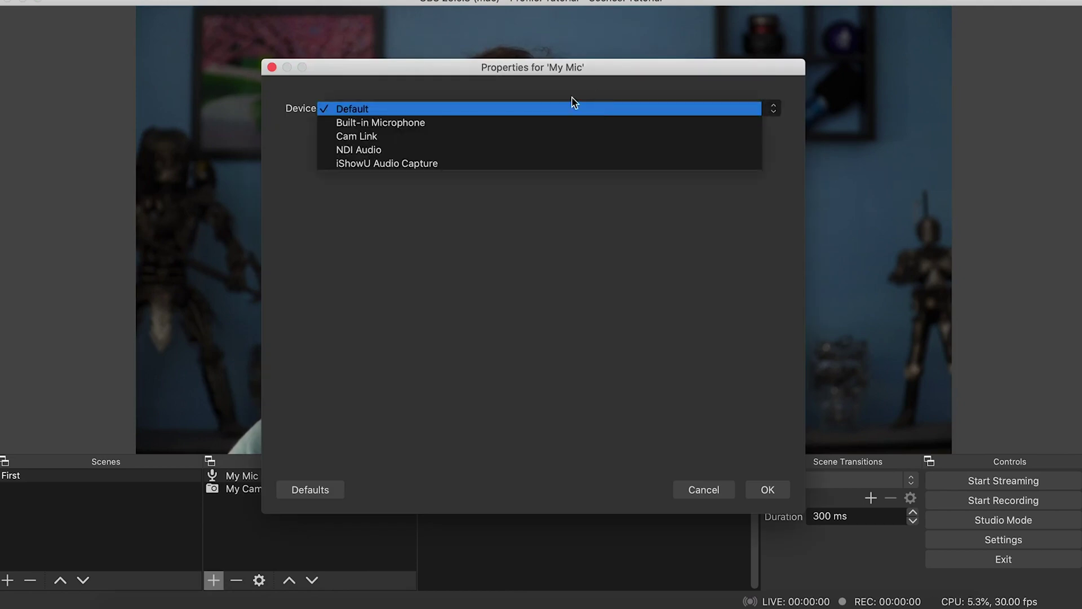
click(355, 137)
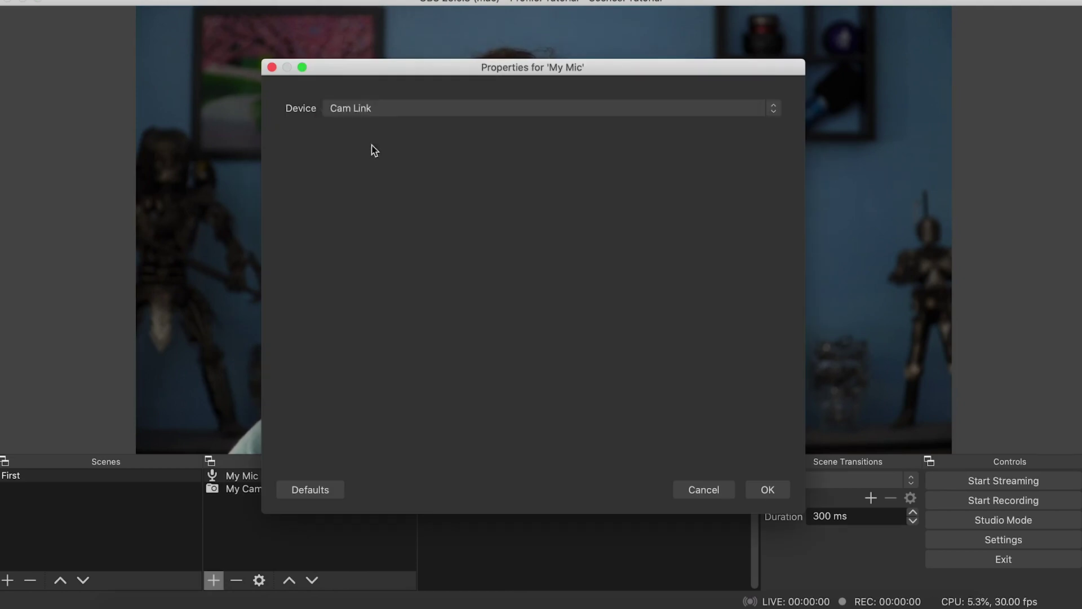
click(768, 491)
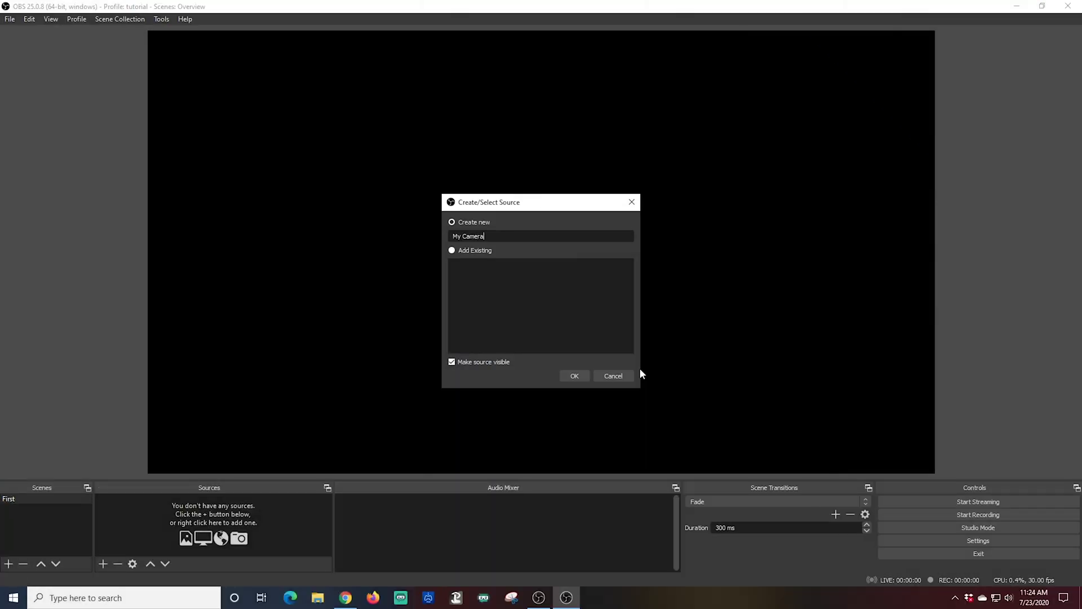
Create My Camera using the Cam Link device at a Custom 1920x1080 resolution
click(574, 376)
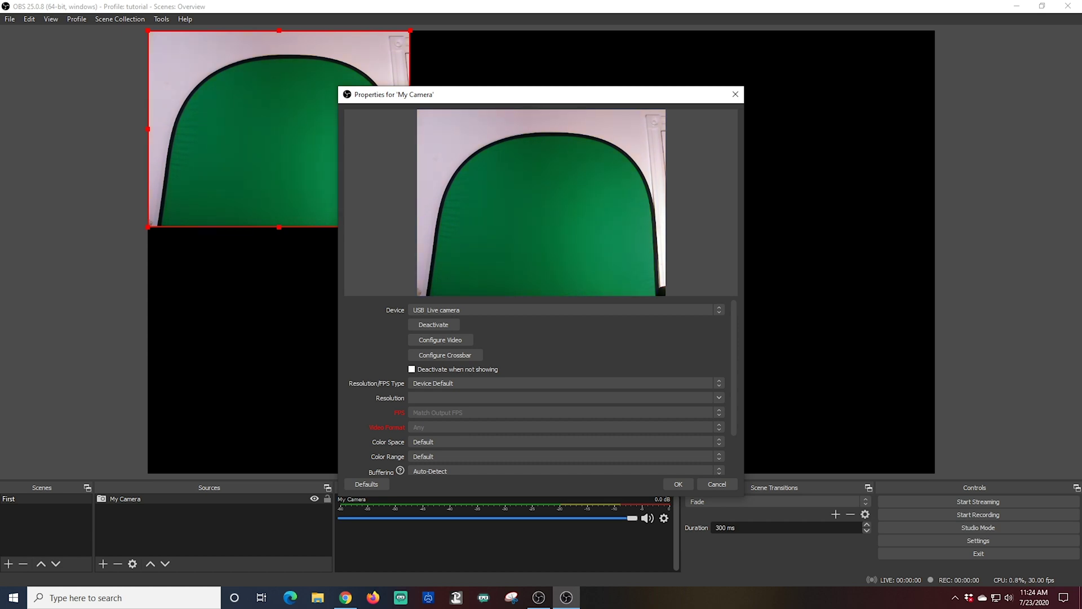
click(636, 311)
click(620, 334)
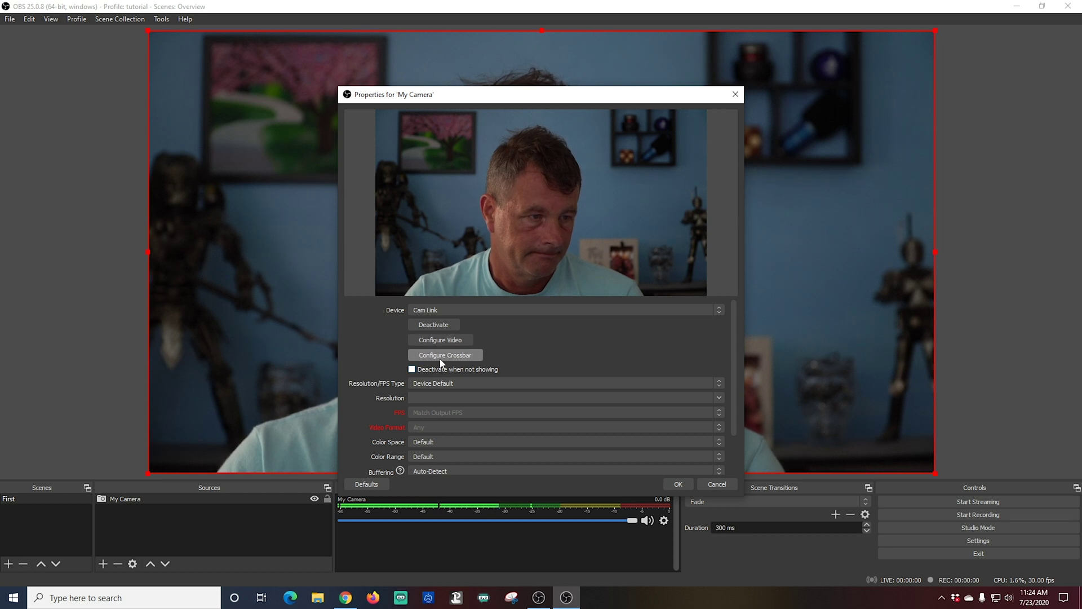
click(434, 383)
click(434, 396)
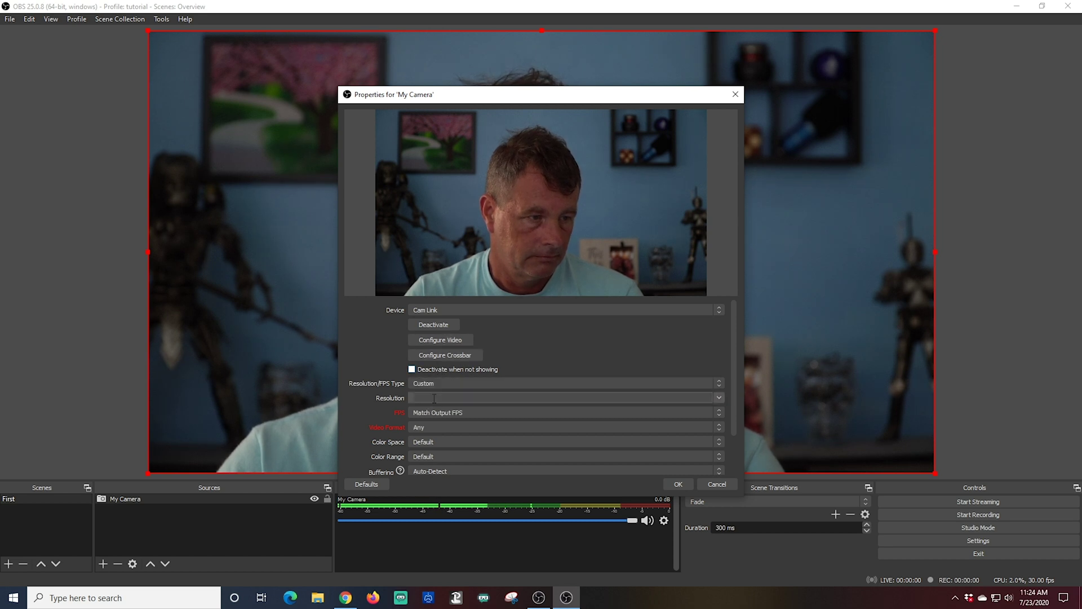
click(718, 398)
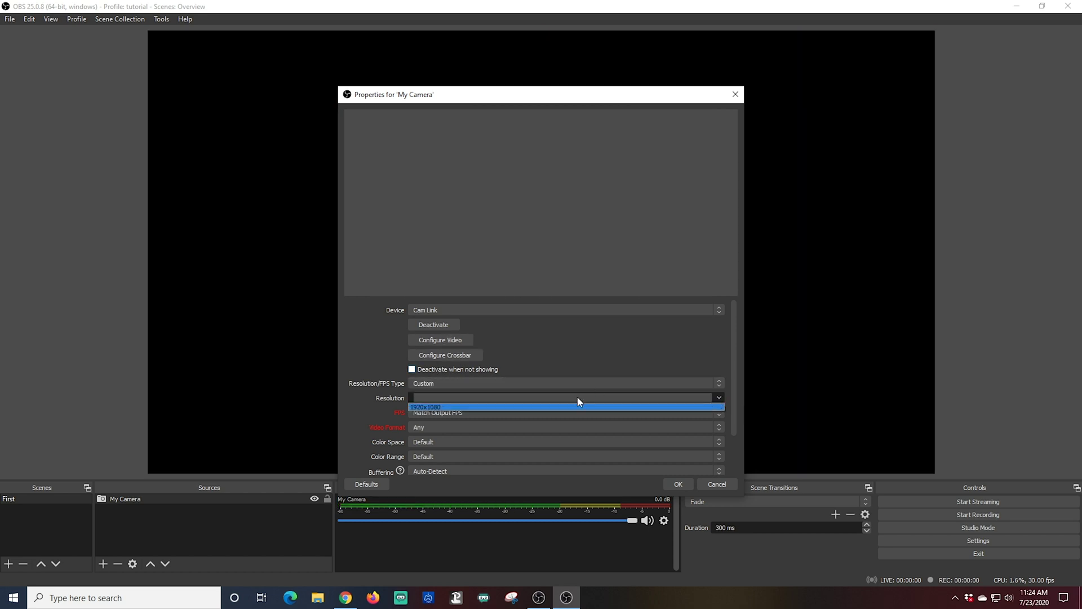
click(561, 406)
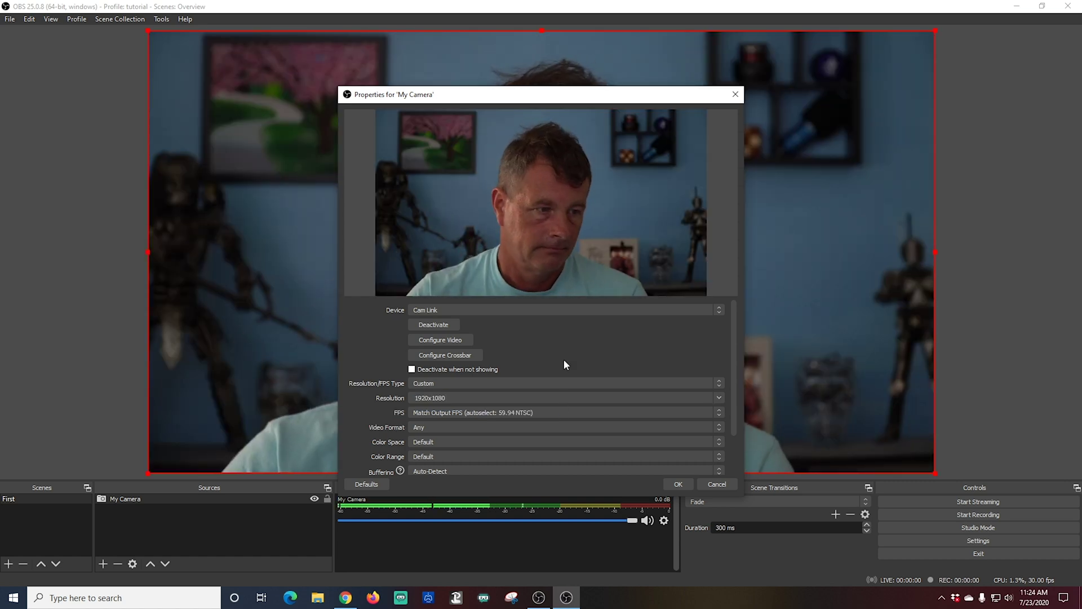
Set My Camera's audio device to Digital Audio Interface (7- Cam Link)
click(674, 483)
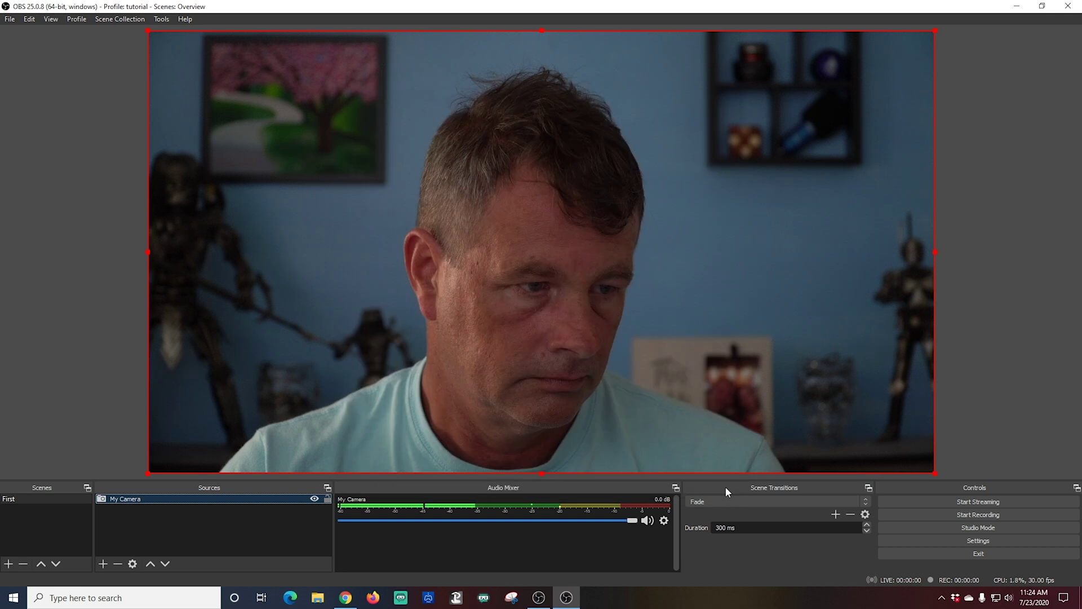
right_click(476, 502)
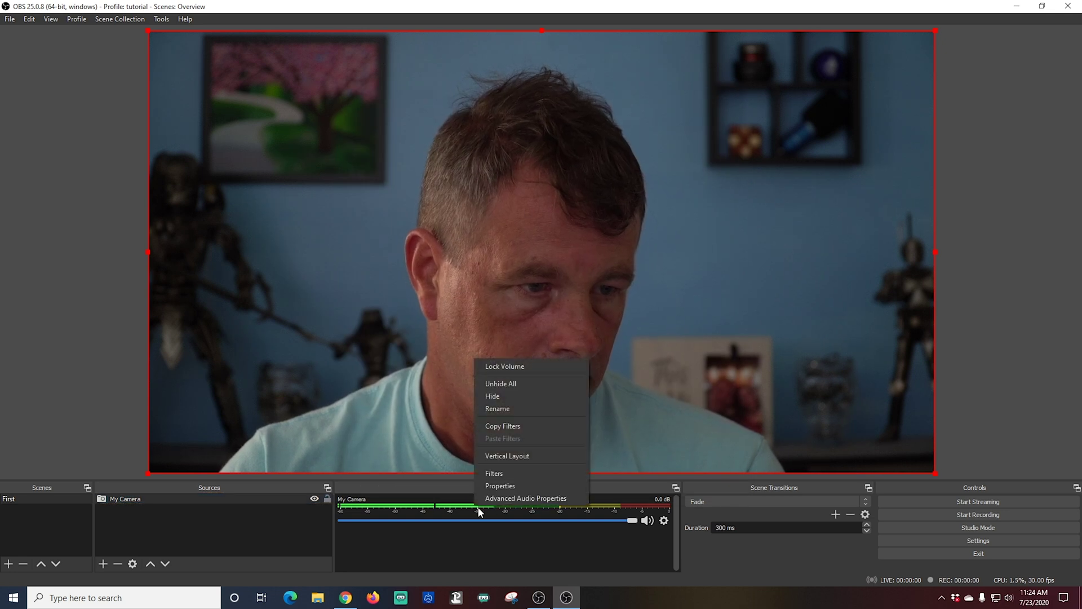
click(513, 482)
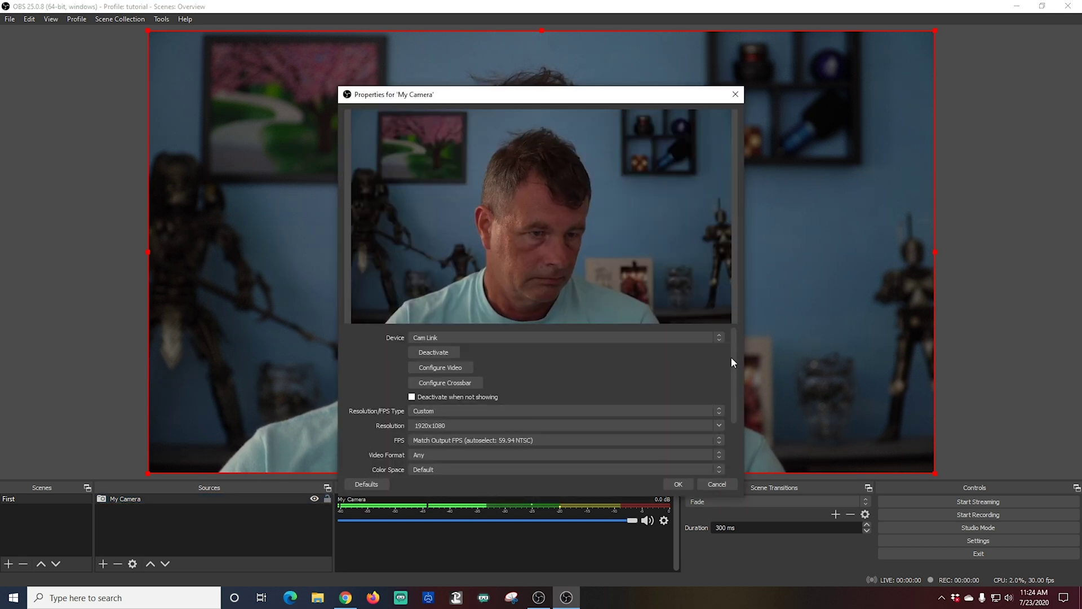
scroll(731, 356, down, 3)
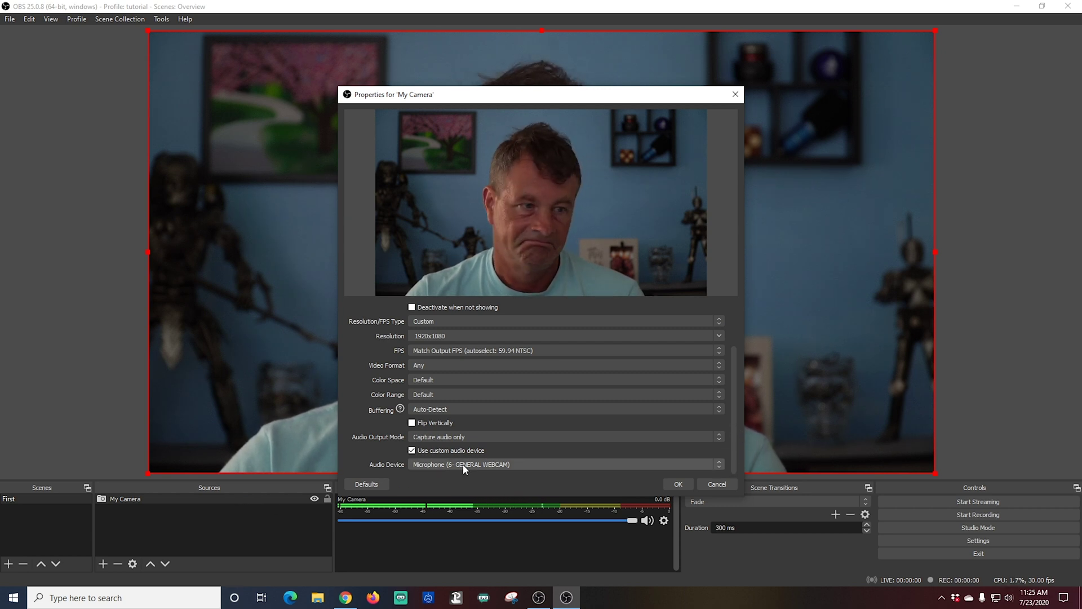
click(719, 461)
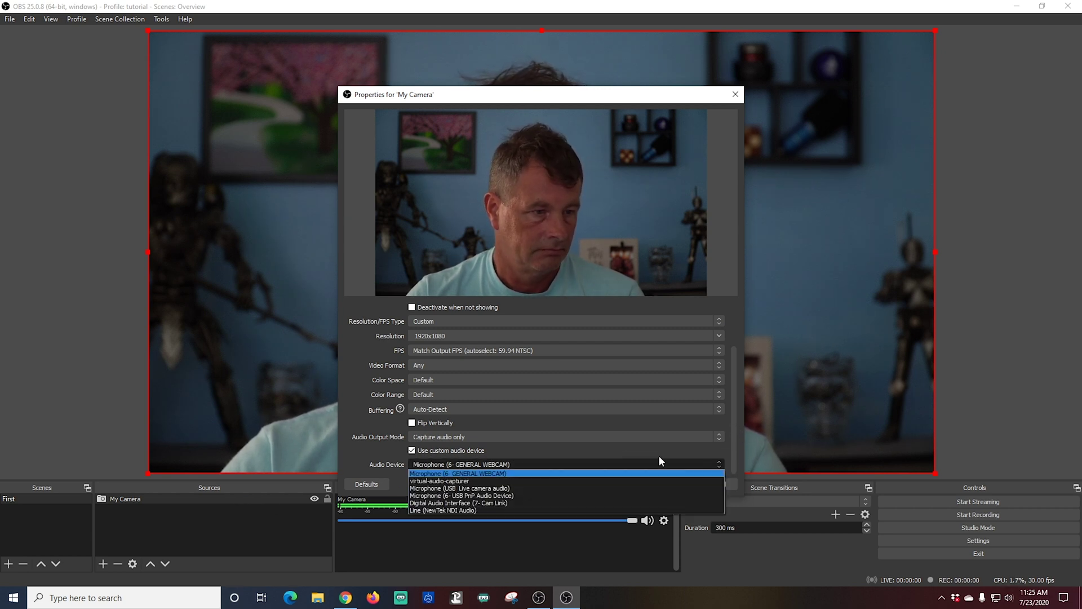
click(463, 504)
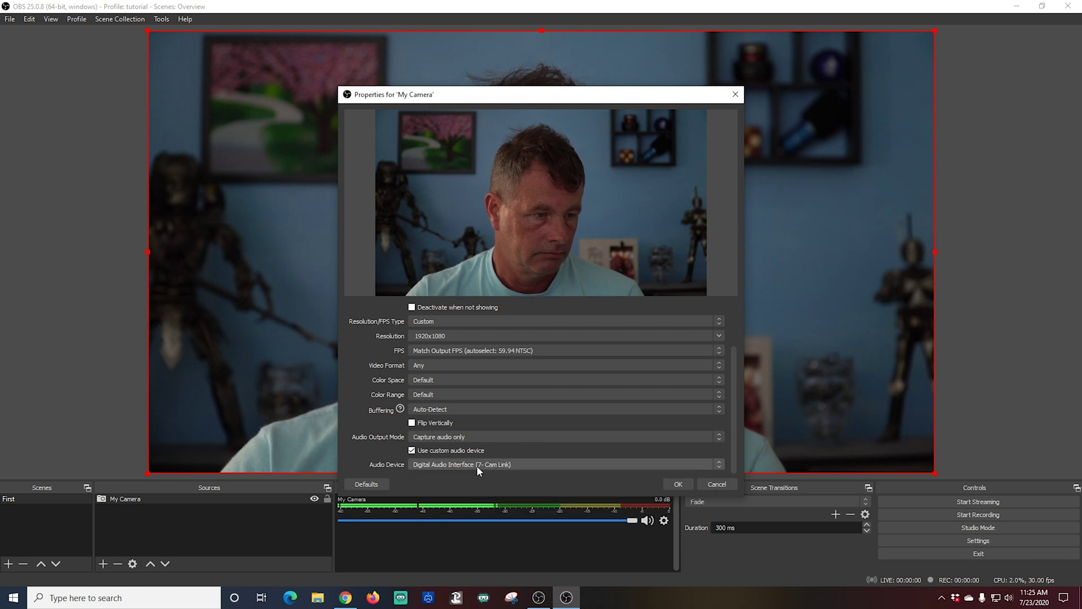
click(678, 484)
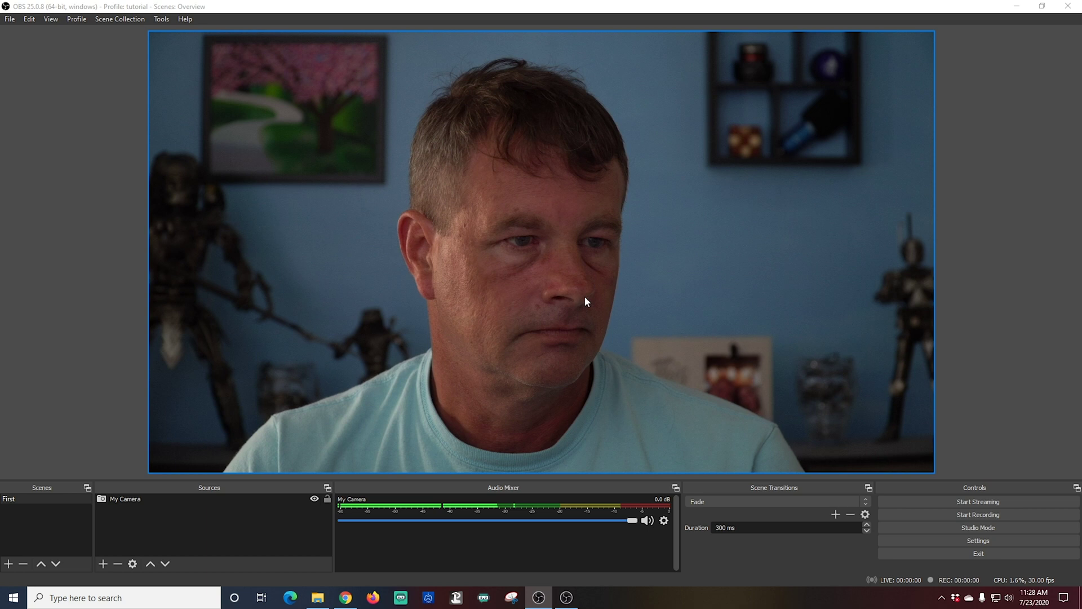
Add a new scene named Intro
click(8, 564)
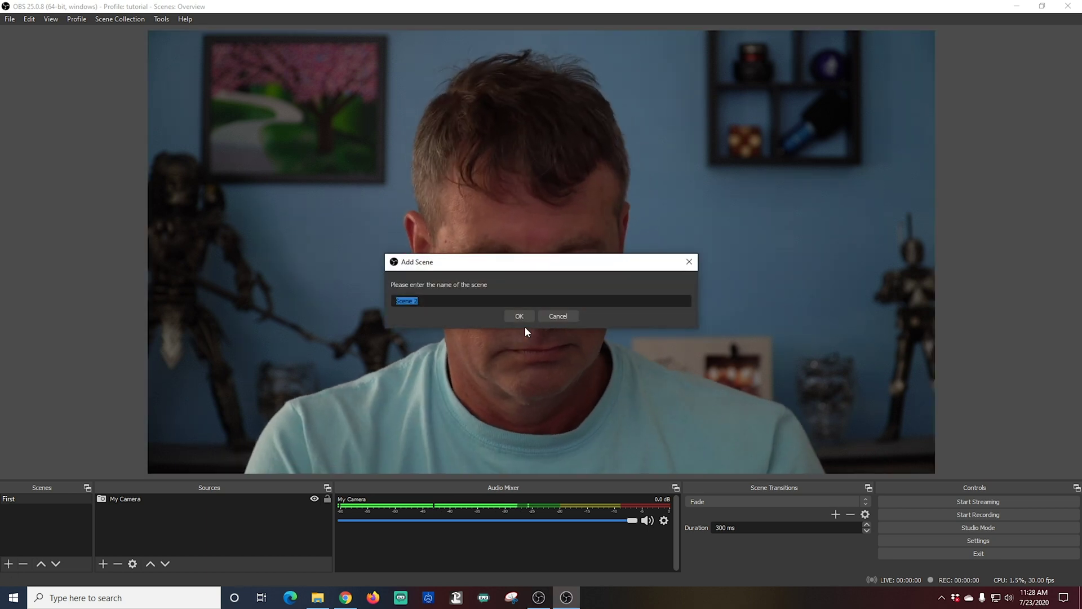
text(Intro)
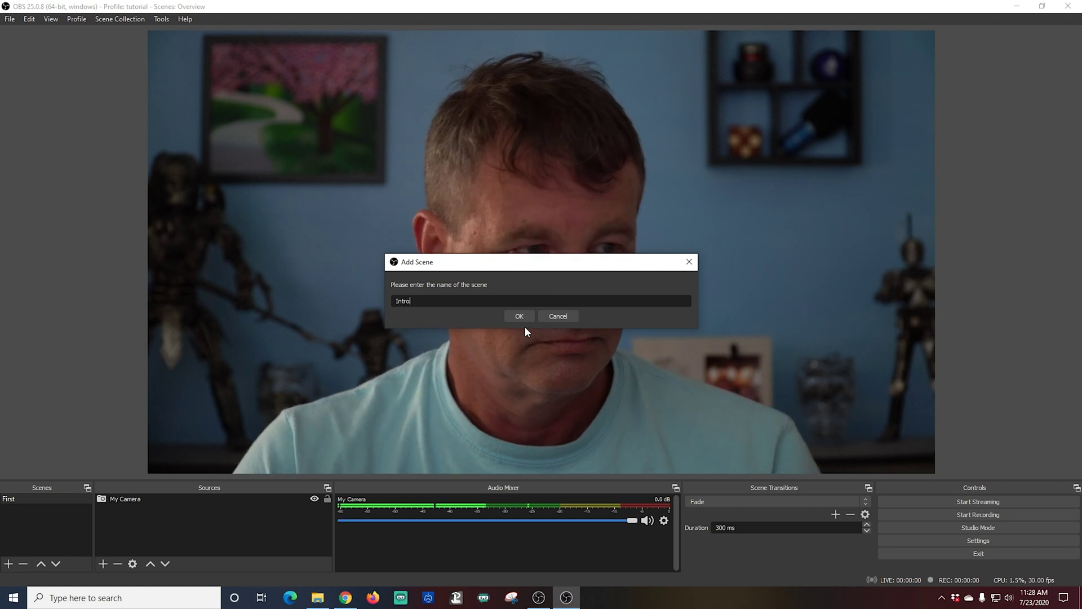
click(519, 316)
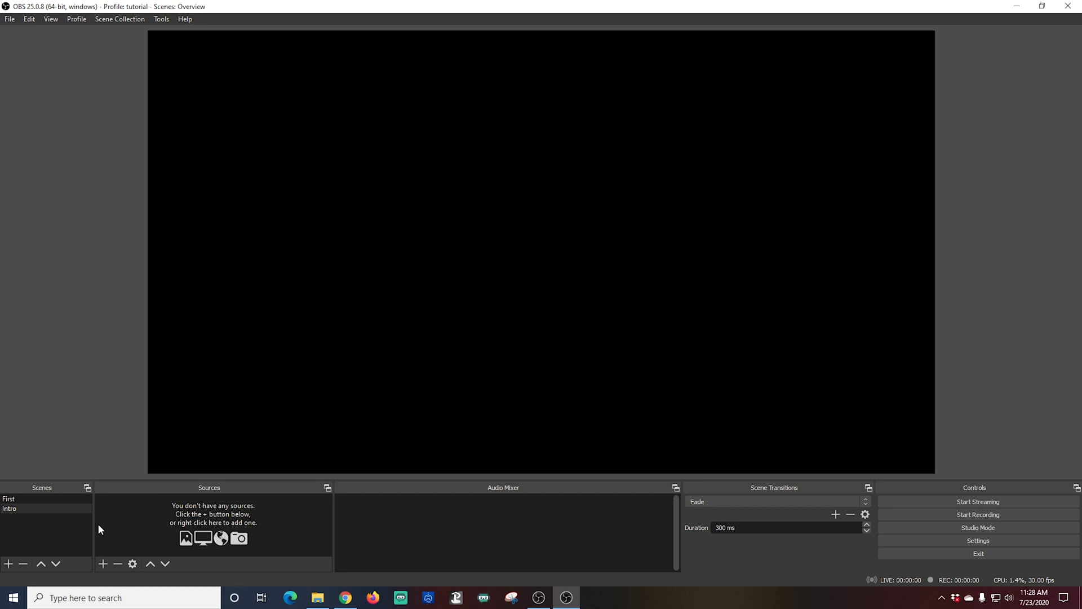
Add a Media Source named Bumper to the Intro scene and view its properties
click(103, 564)
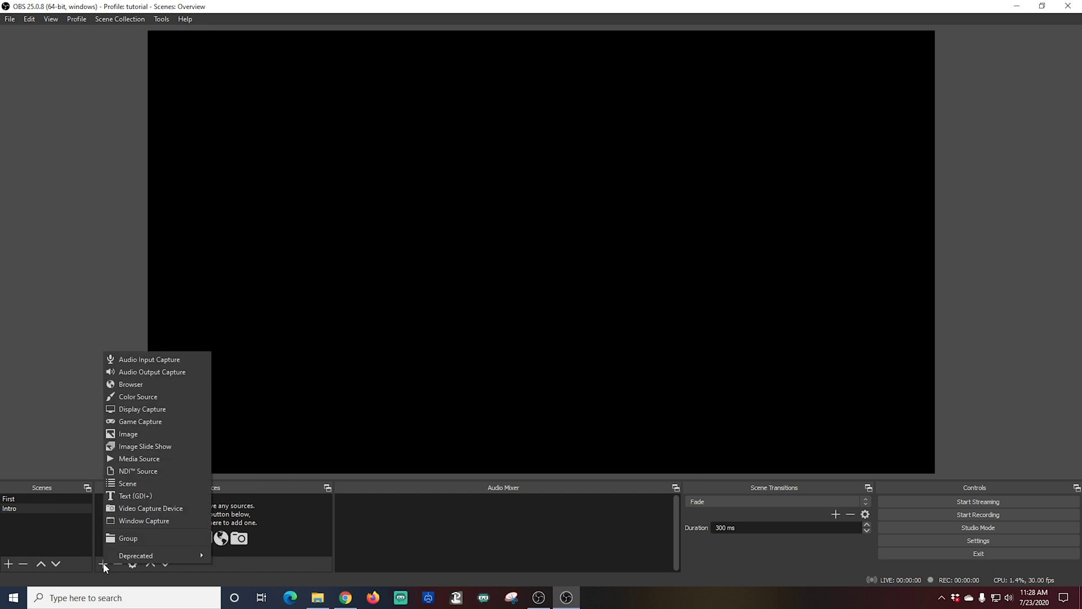
click(154, 457)
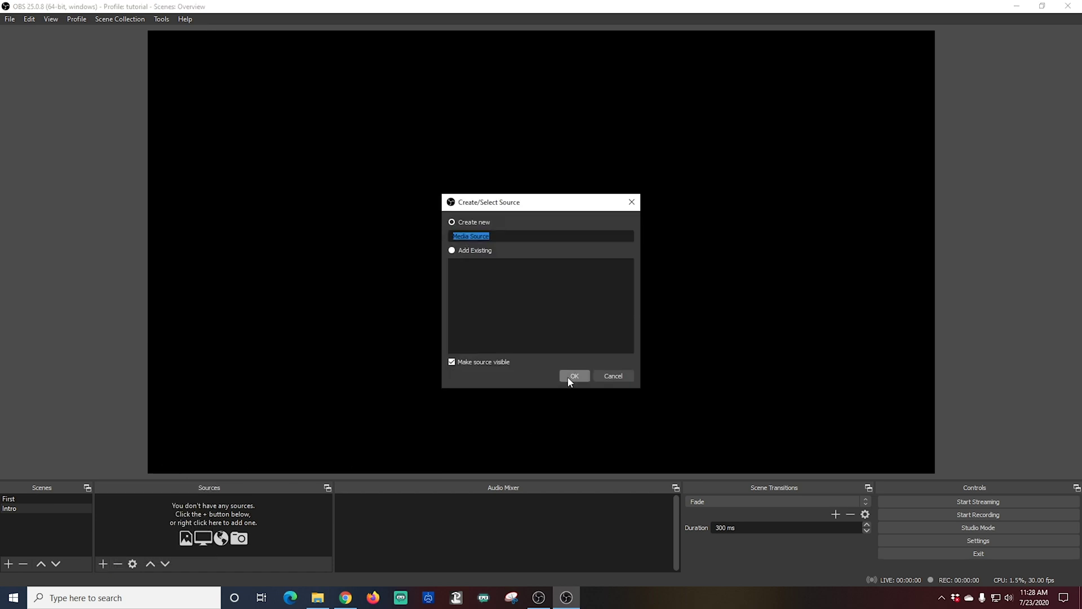
key(BackSpace)
click(572, 376)
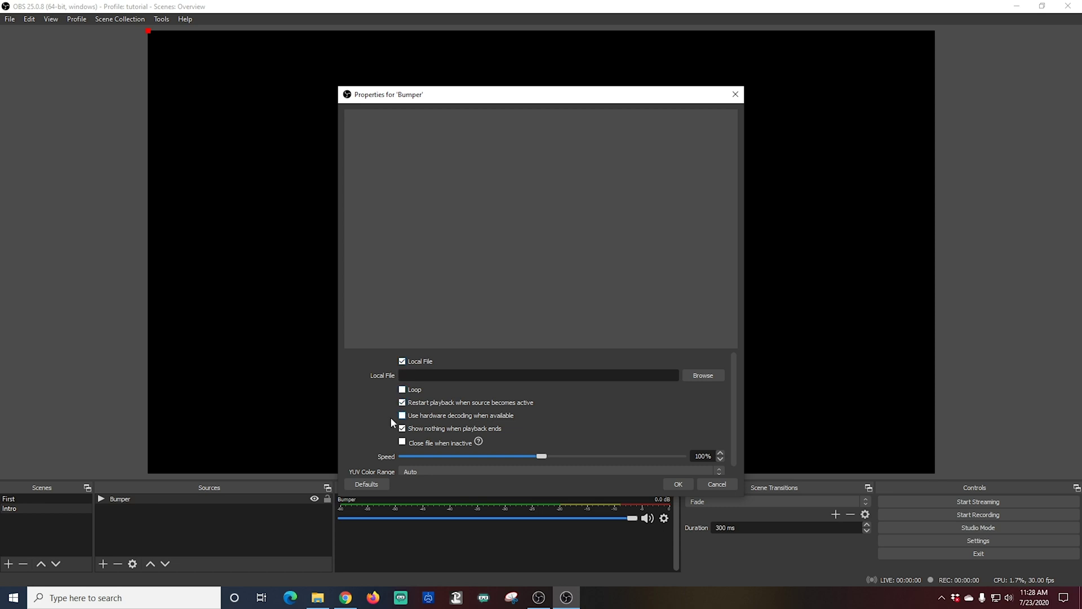
scroll(387, 419, down, 1)
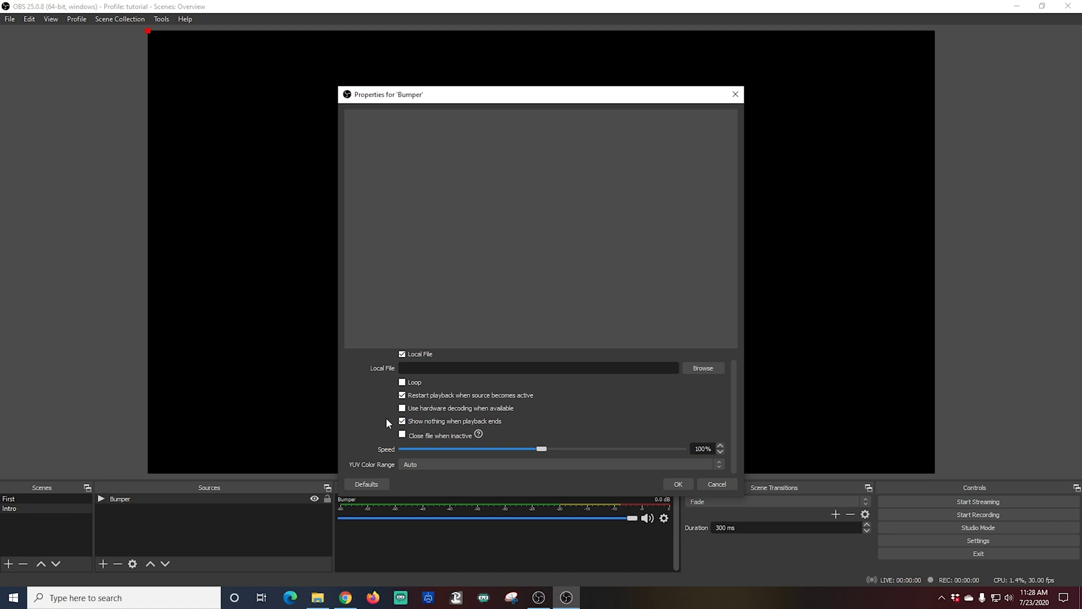
scroll(637, 424, up, 1)
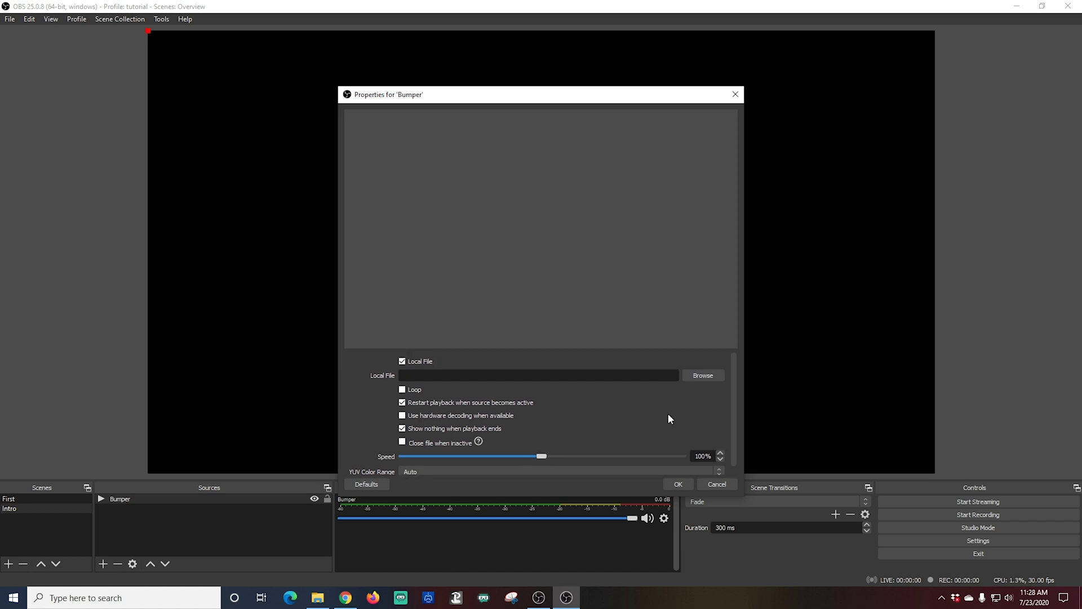
Load Agua-natural.mp4 from E:\Monica Cam into Bumper, then move Intro above First
click(709, 377)
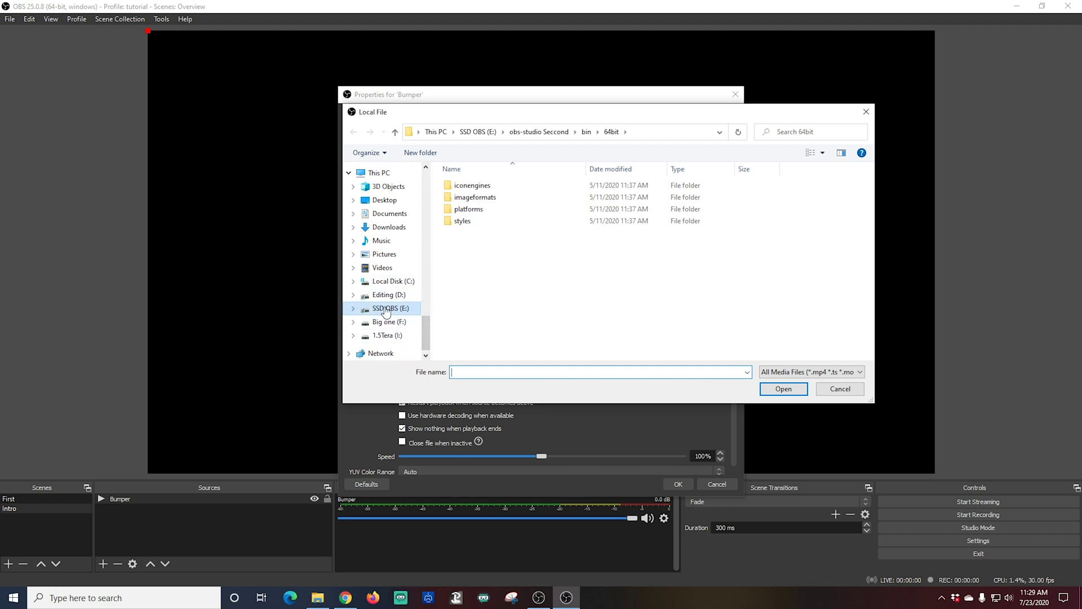
click(390, 308)
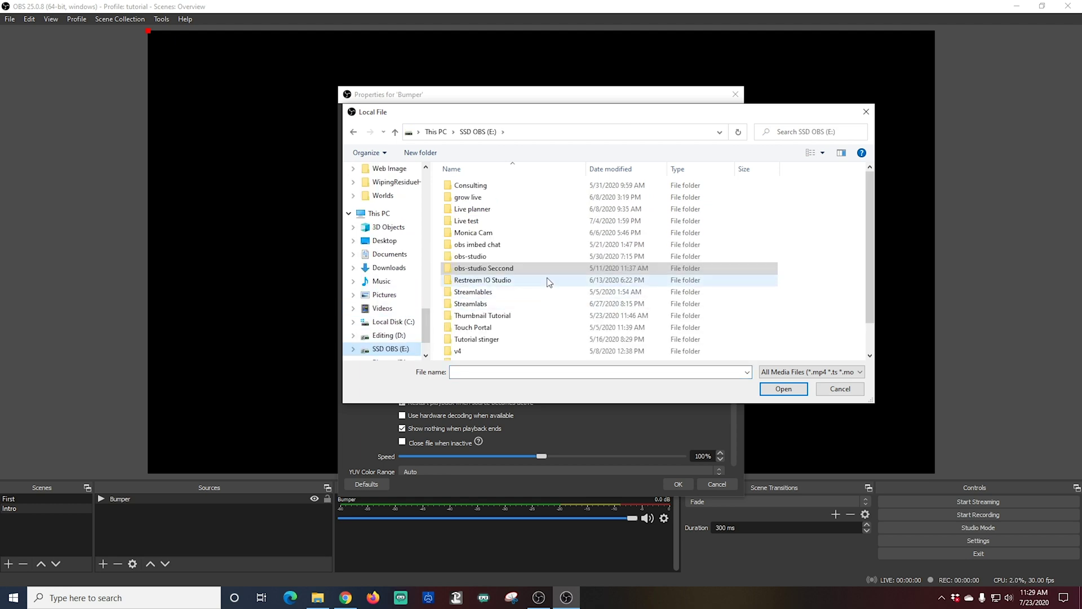
double_click(476, 232)
click(474, 212)
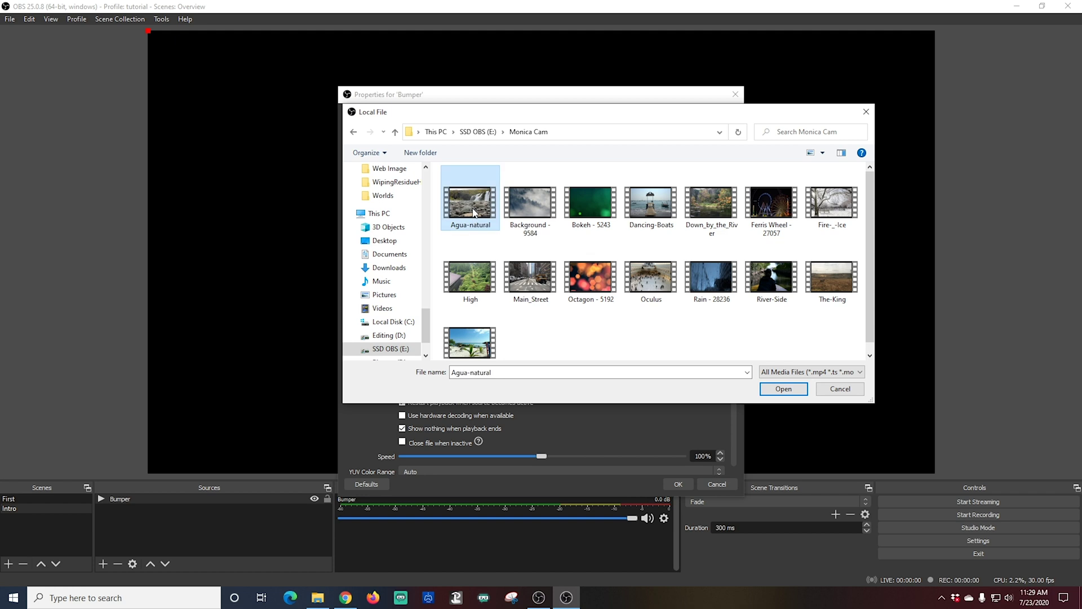
click(764, 387)
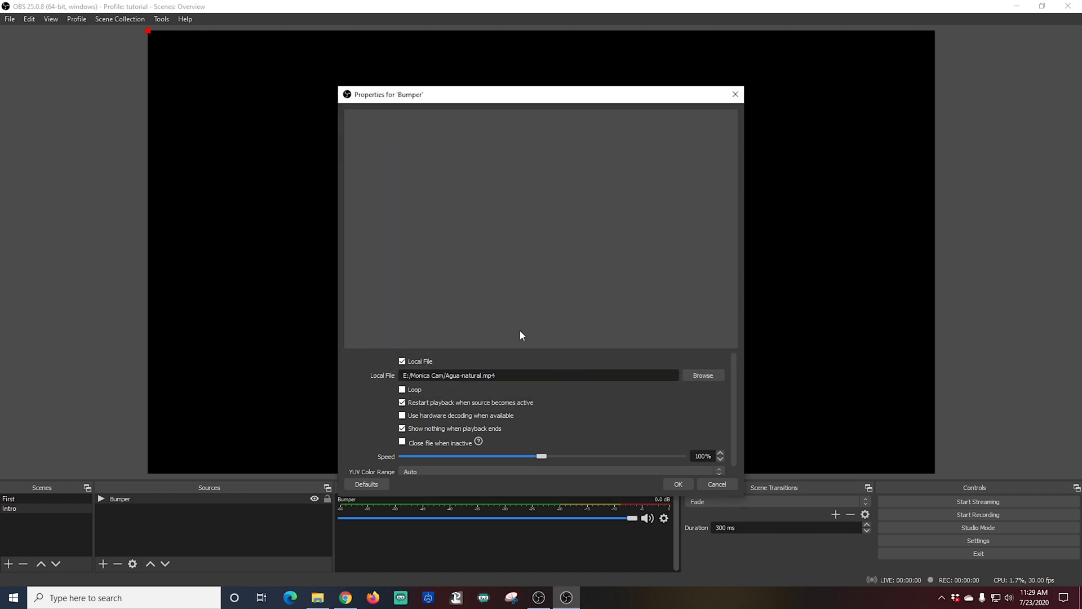
click(678, 485)
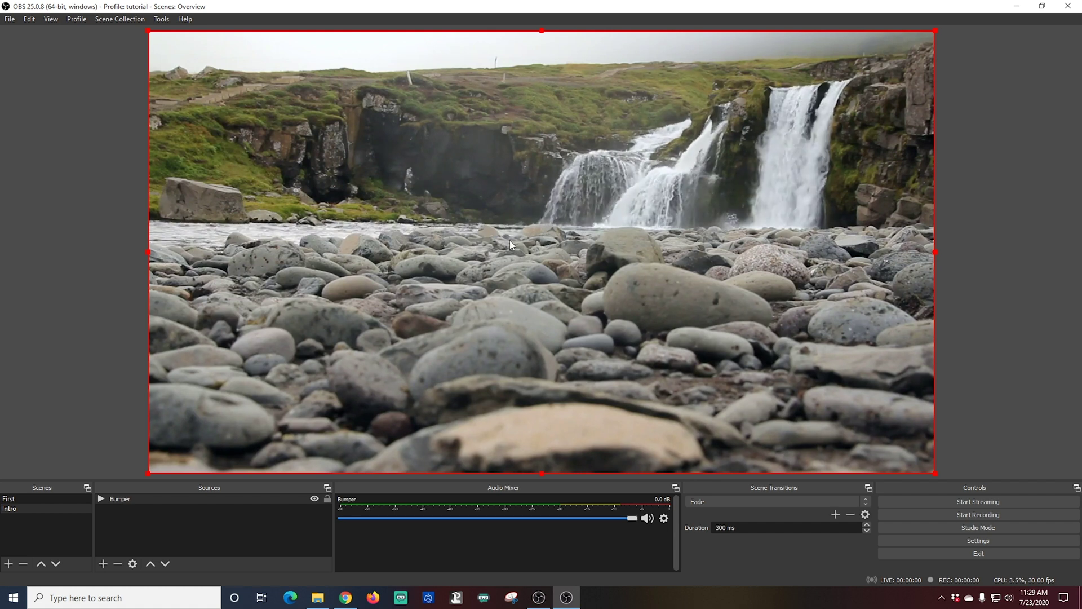
click(41, 564)
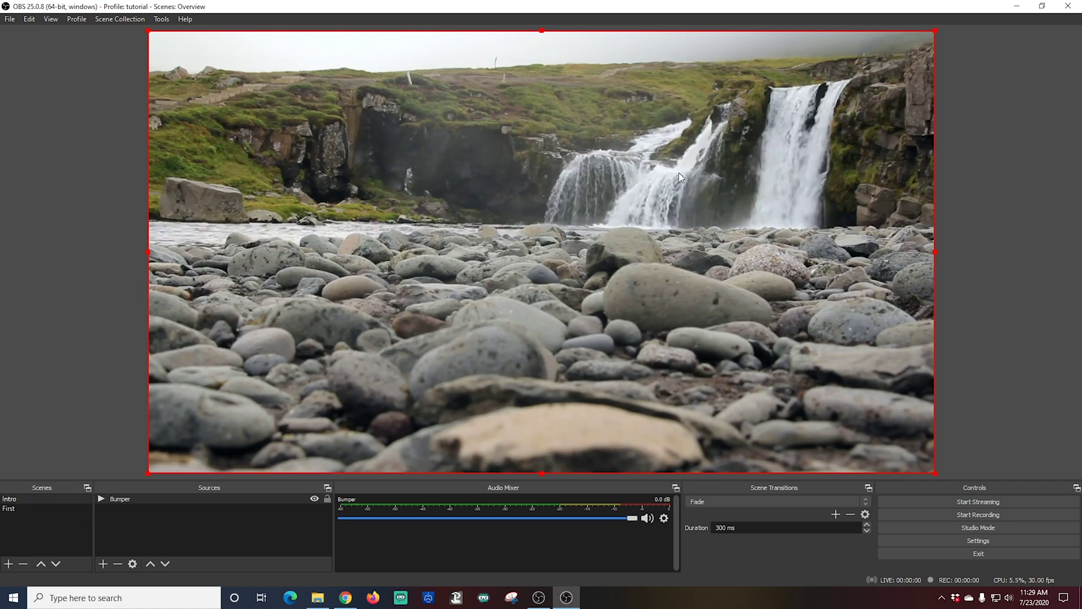
Switch to the First camera scene and begin adding another scene
click(16, 508)
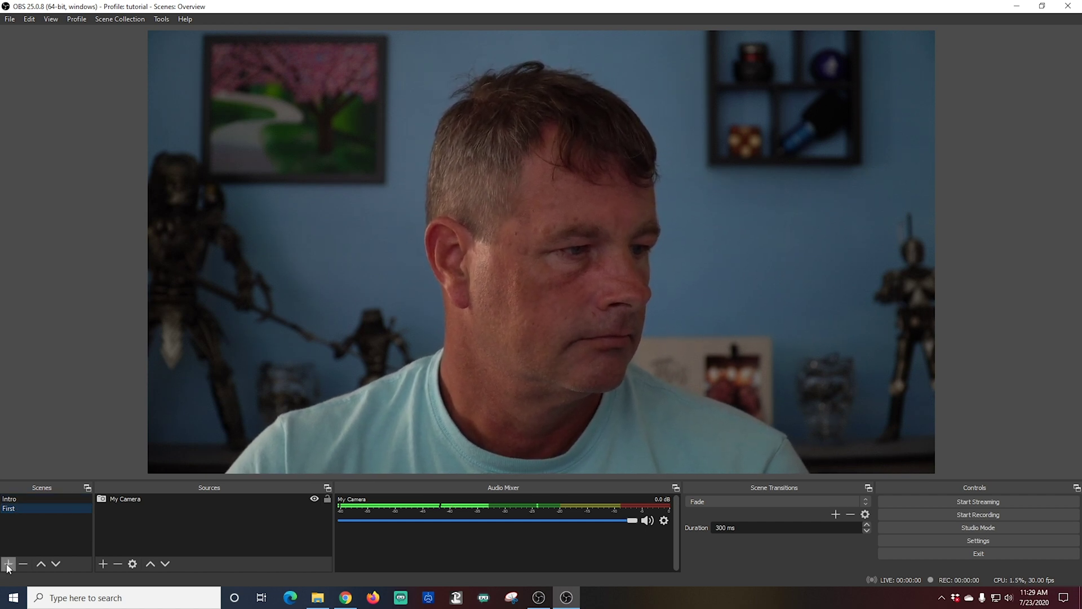
click(8, 564)
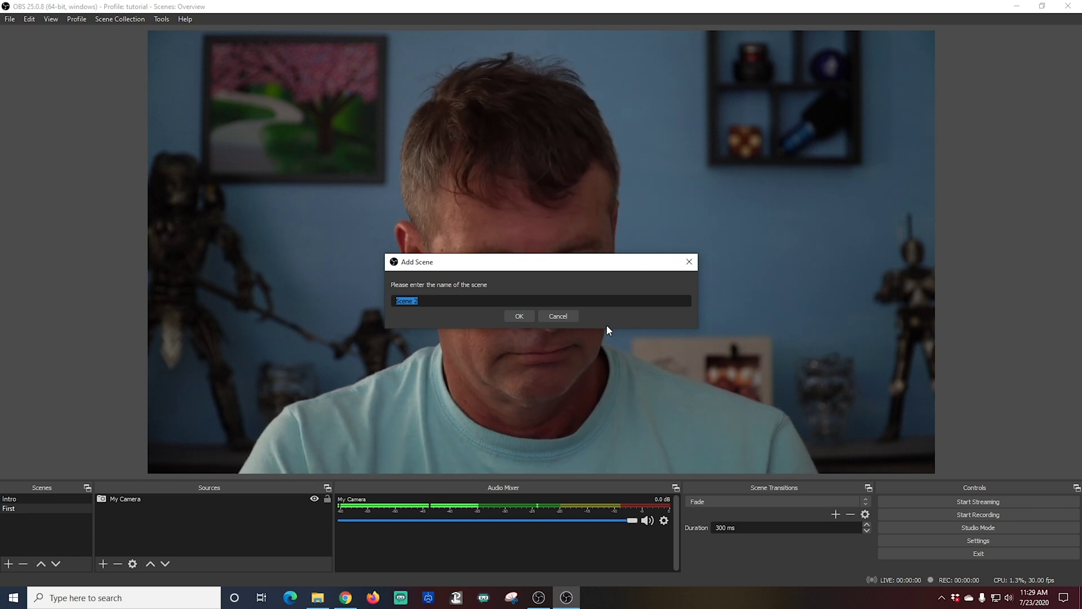
Name the new scene End and add a Text (GDI+) source called Thanks
text(End)
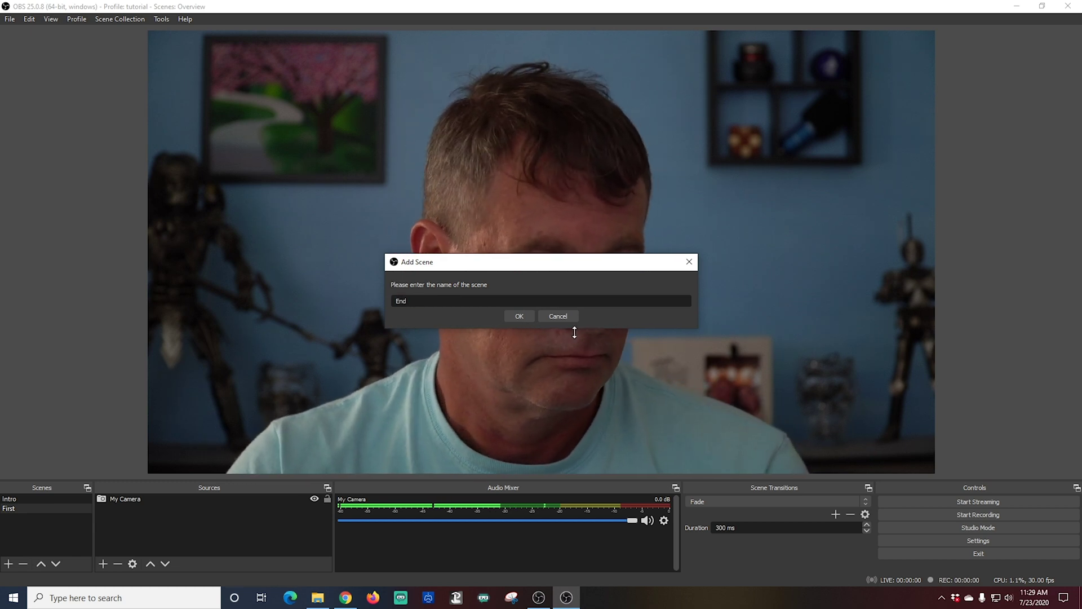
click(519, 316)
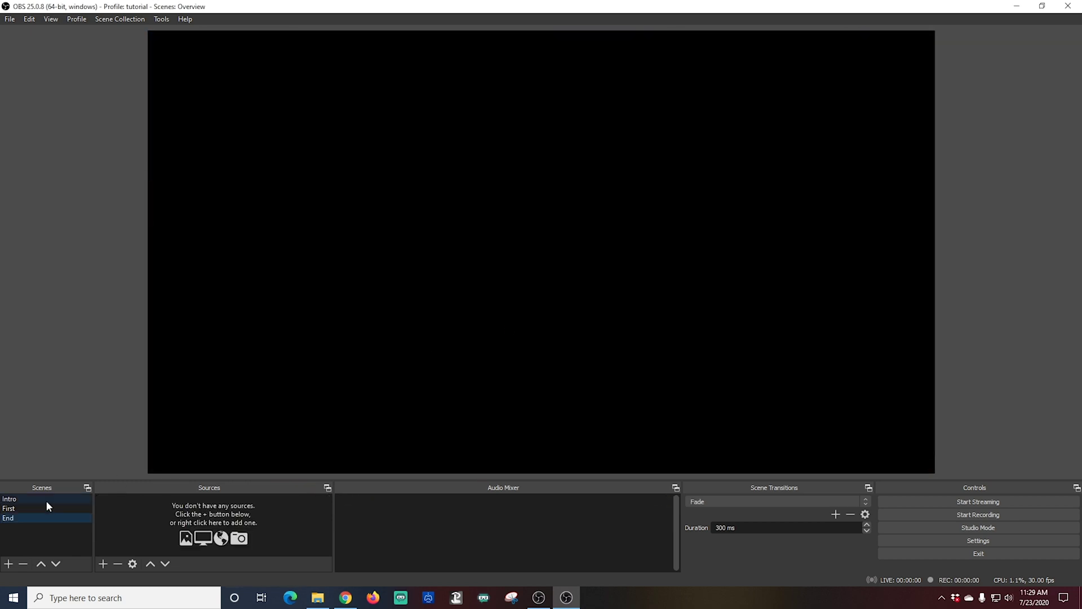
click(103, 564)
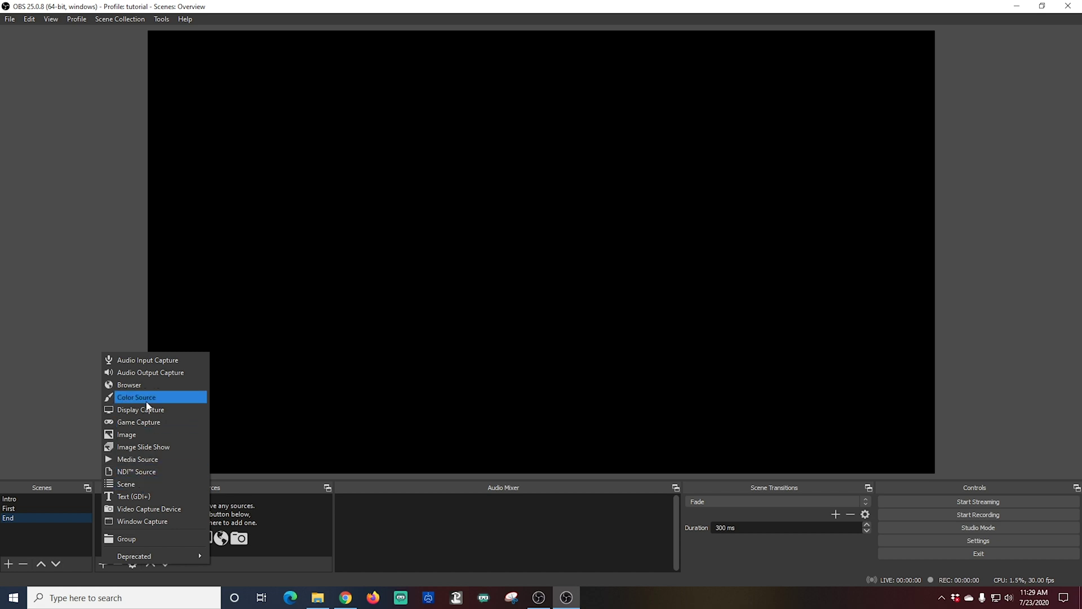
click(135, 497)
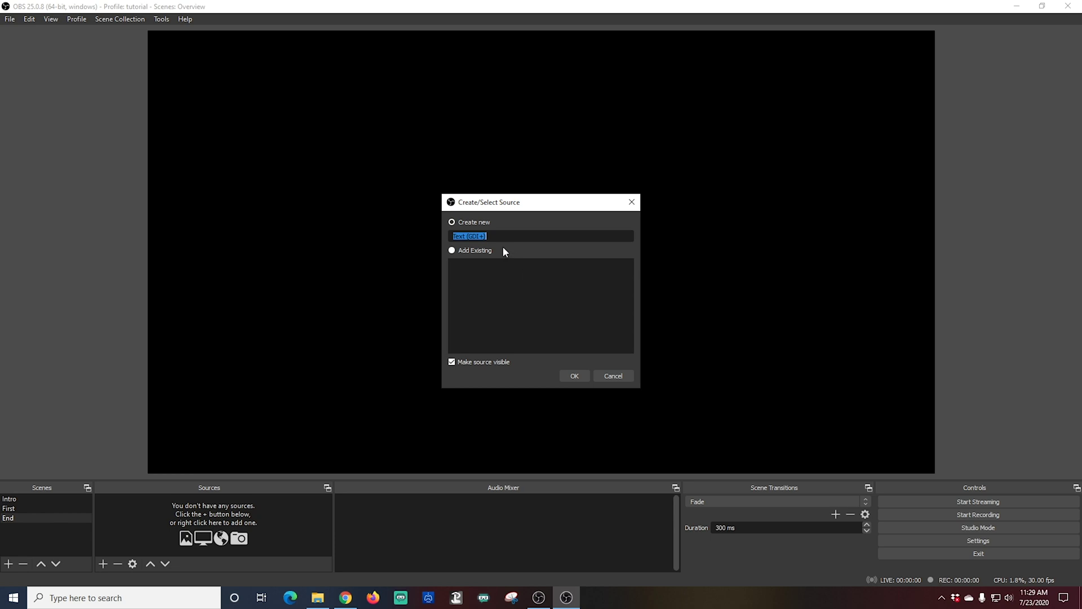
text(Thanks)
click(577, 376)
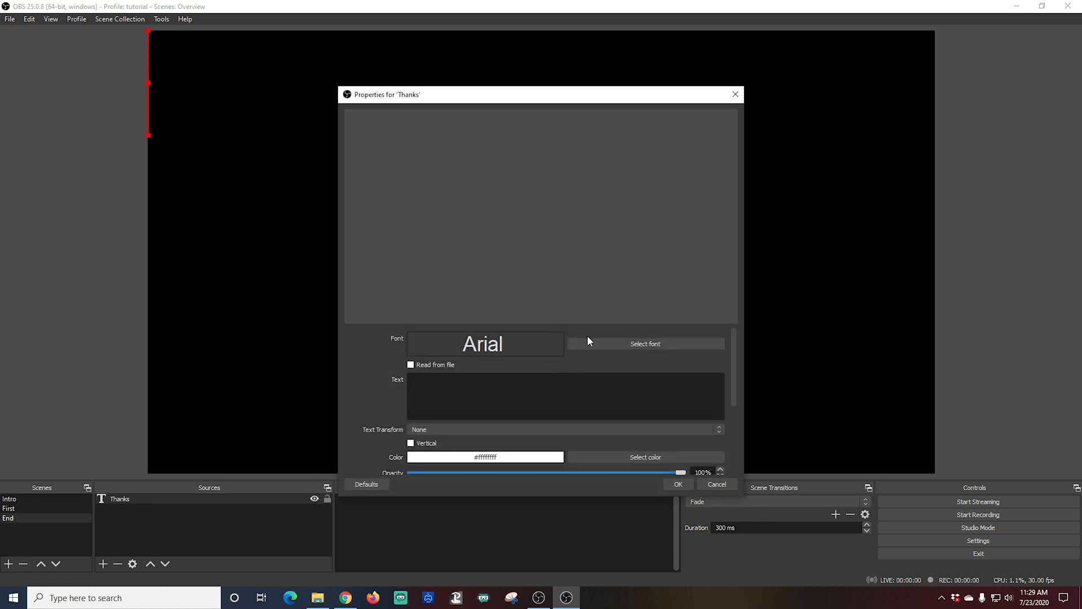
Set the font to Aldo the Apache and enter 'Thanks For' / 'Watching!' on two lines
click(617, 342)
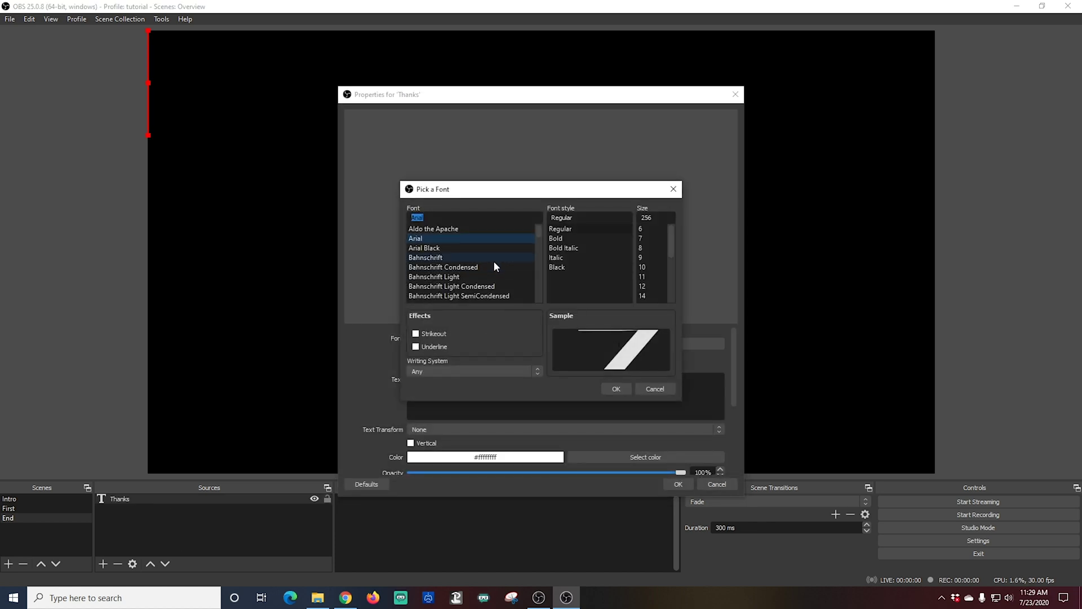
click(458, 228)
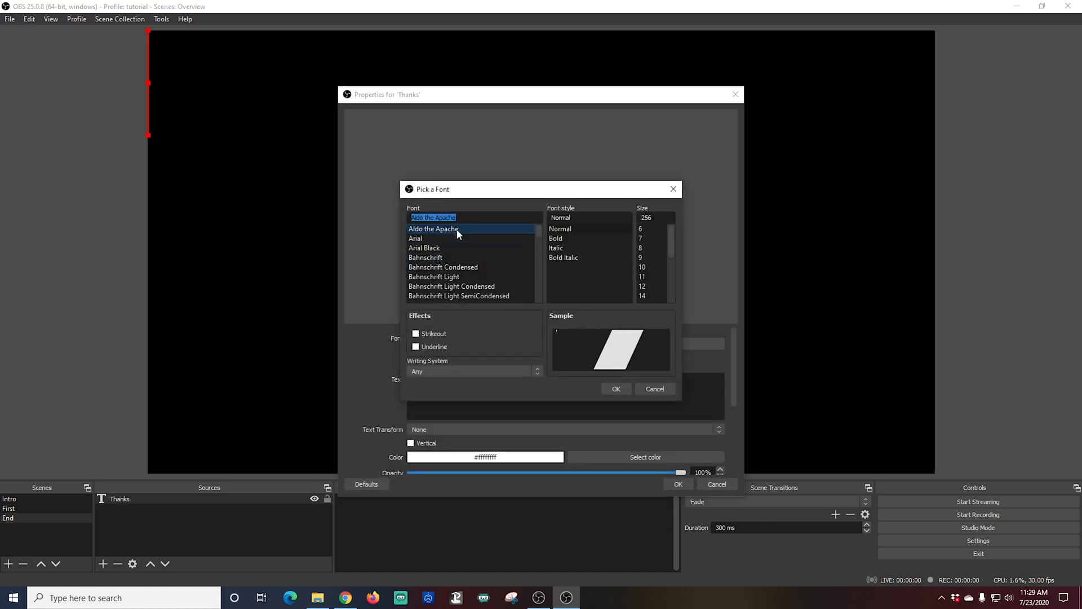
click(616, 389)
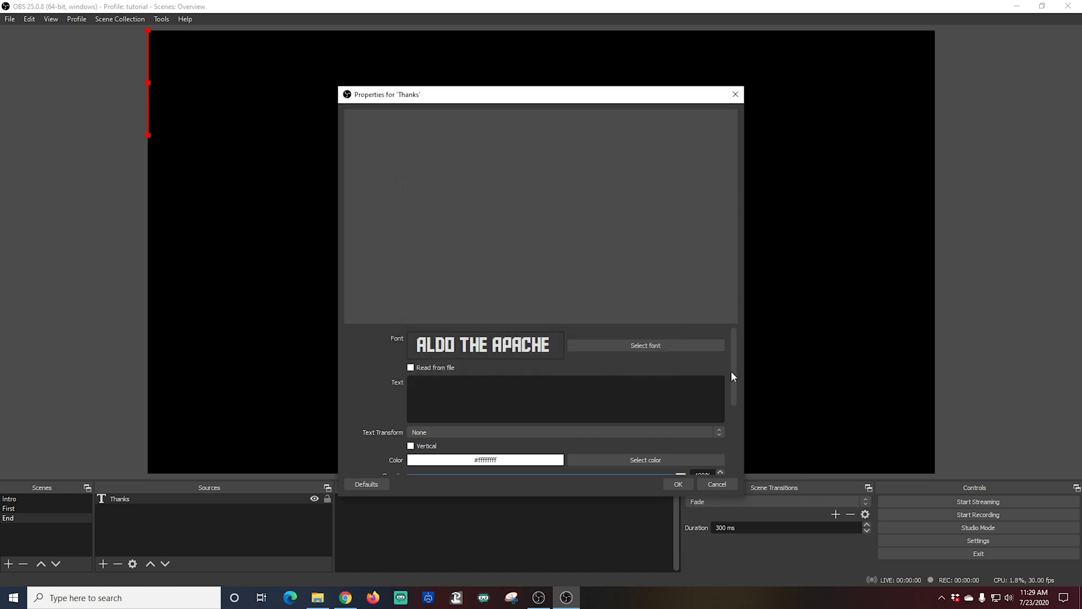
click(611, 391)
text(Thanks For)
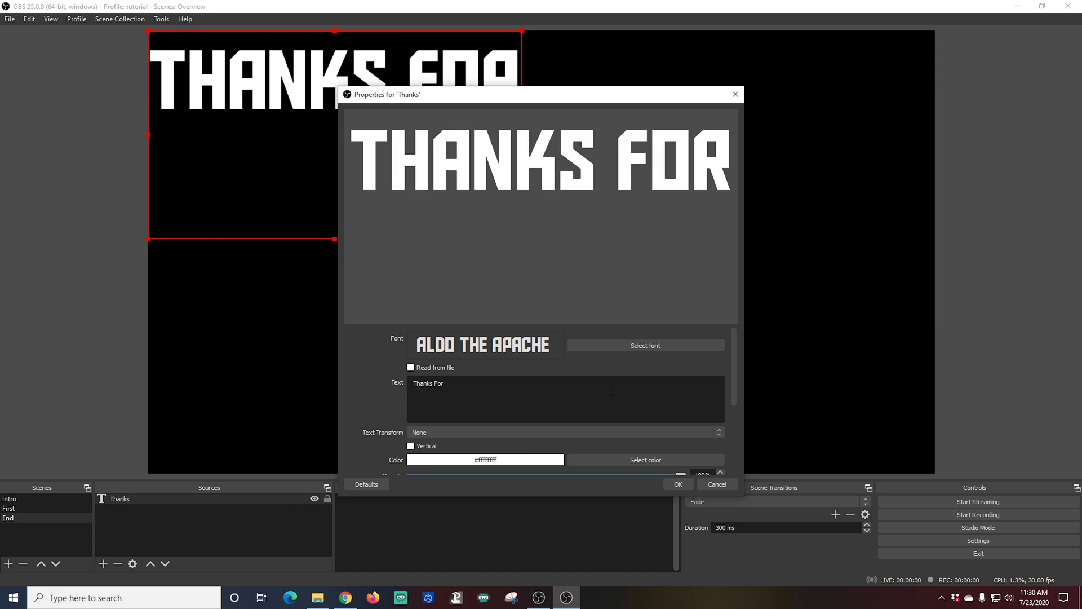
key(Return)
text(Watching!)
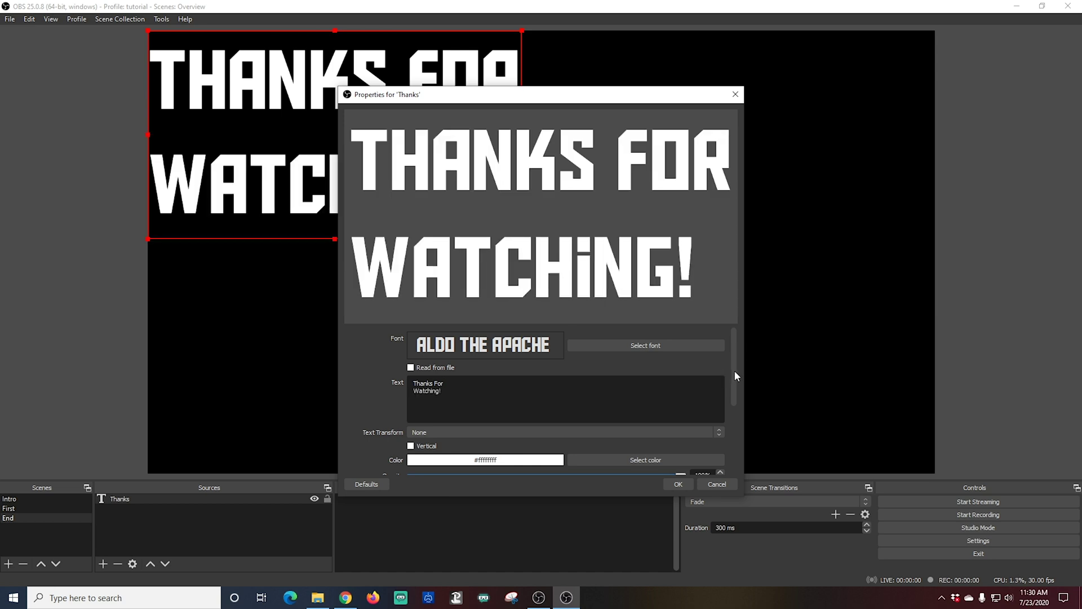
Centre-align the Thanks text and apply the text settings
drag(735, 371, 733, 440)
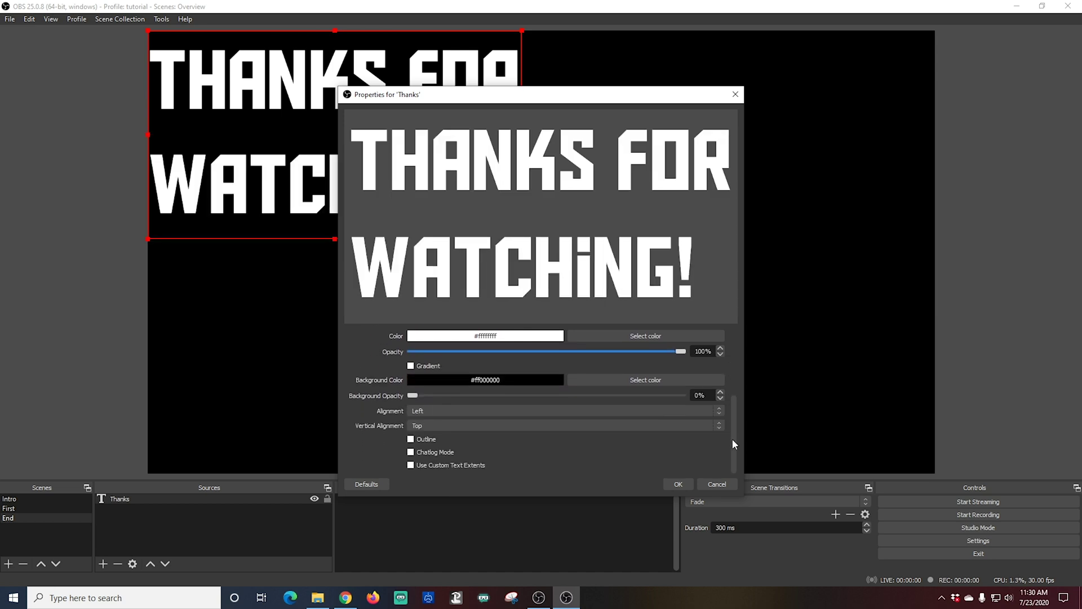
click(718, 413)
click(628, 428)
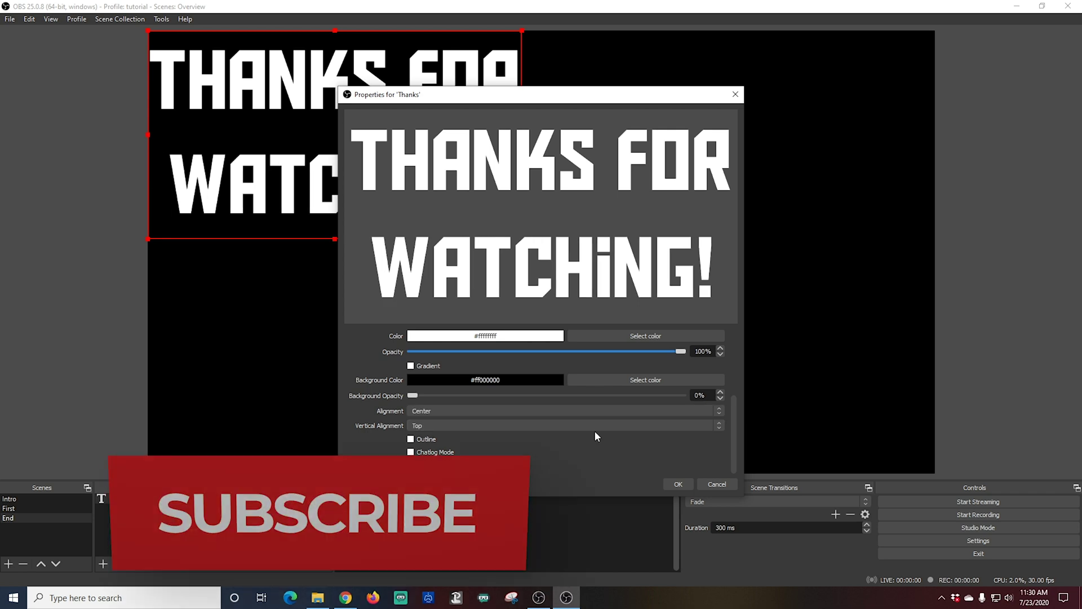
click(679, 483)
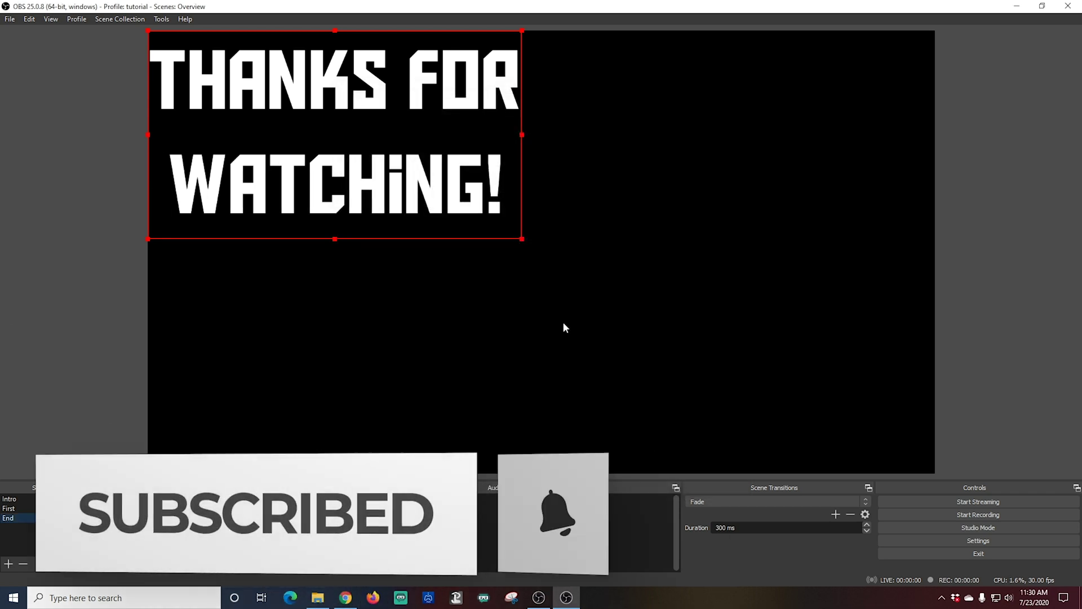
Enlarge the Thanks text, centre it on the End canvas, then preview Intro
drag(522, 239, 778, 366)
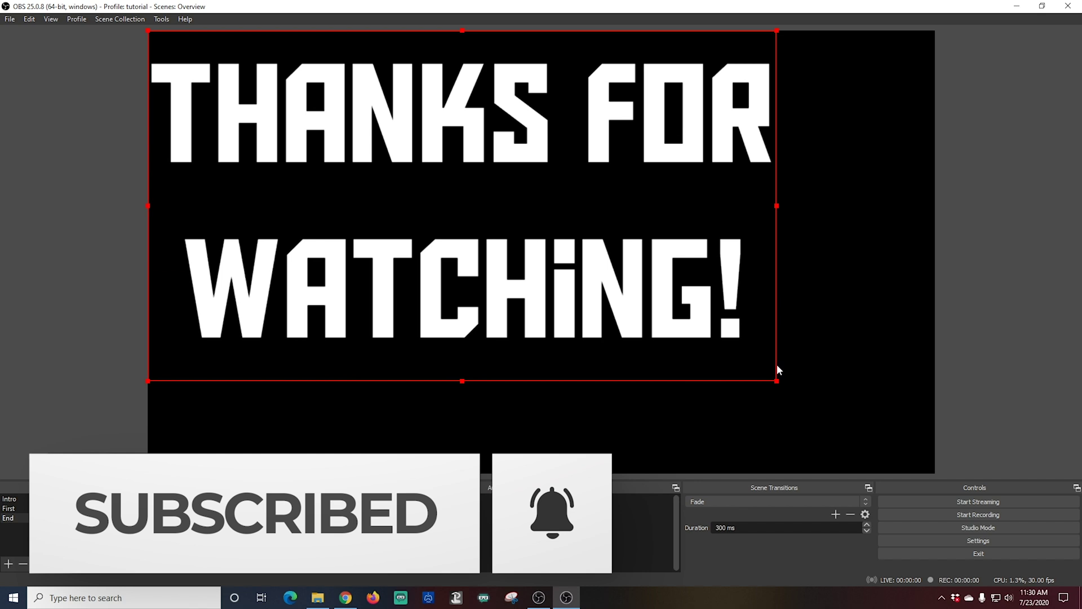
drag(561, 310, 618, 349)
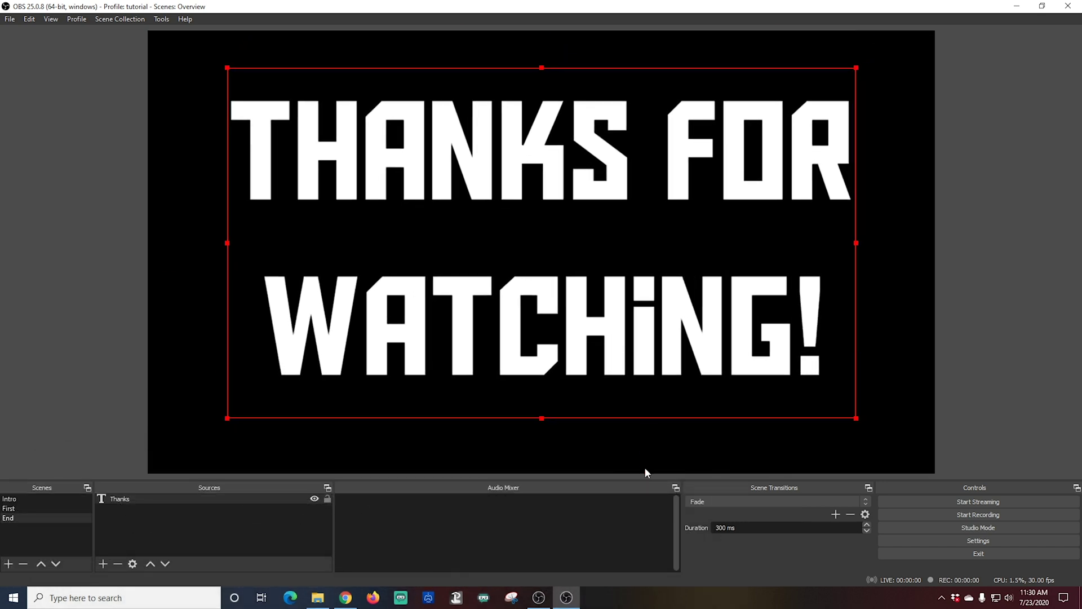
click(21, 504)
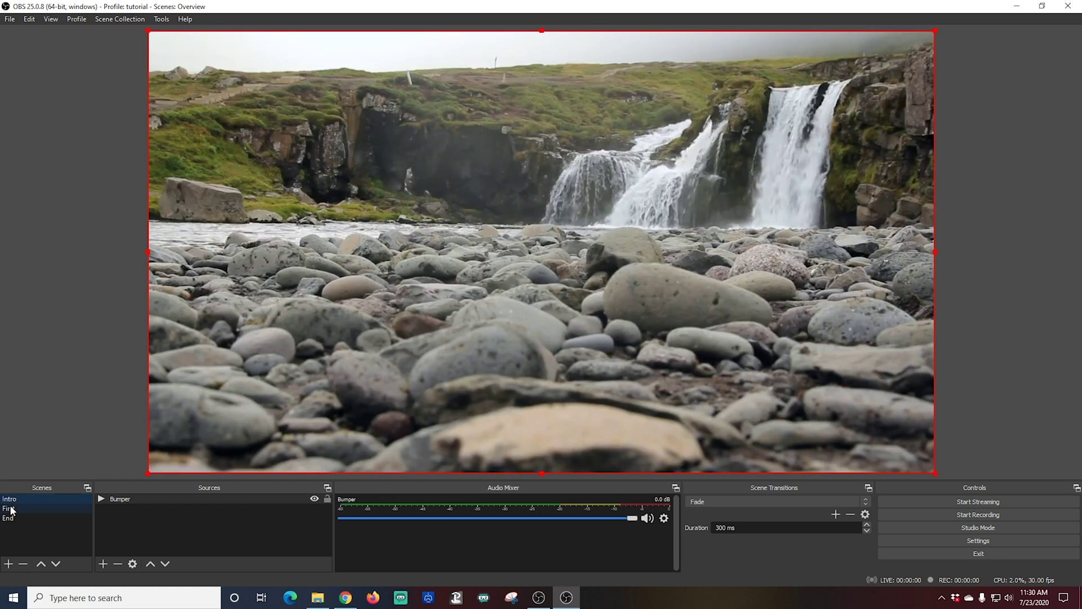
click(11, 509)
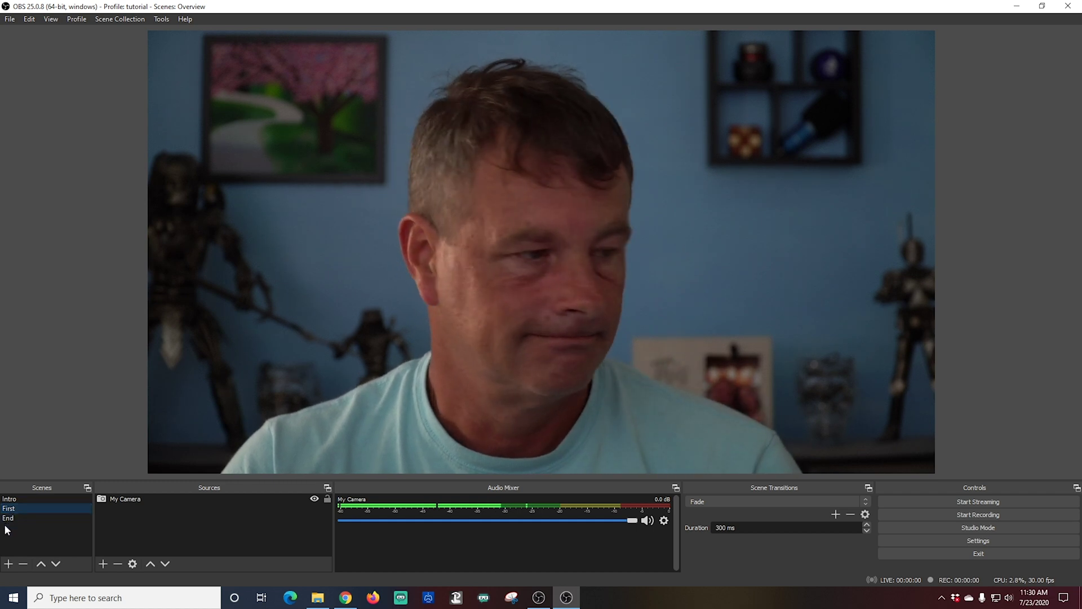
click(7, 518)
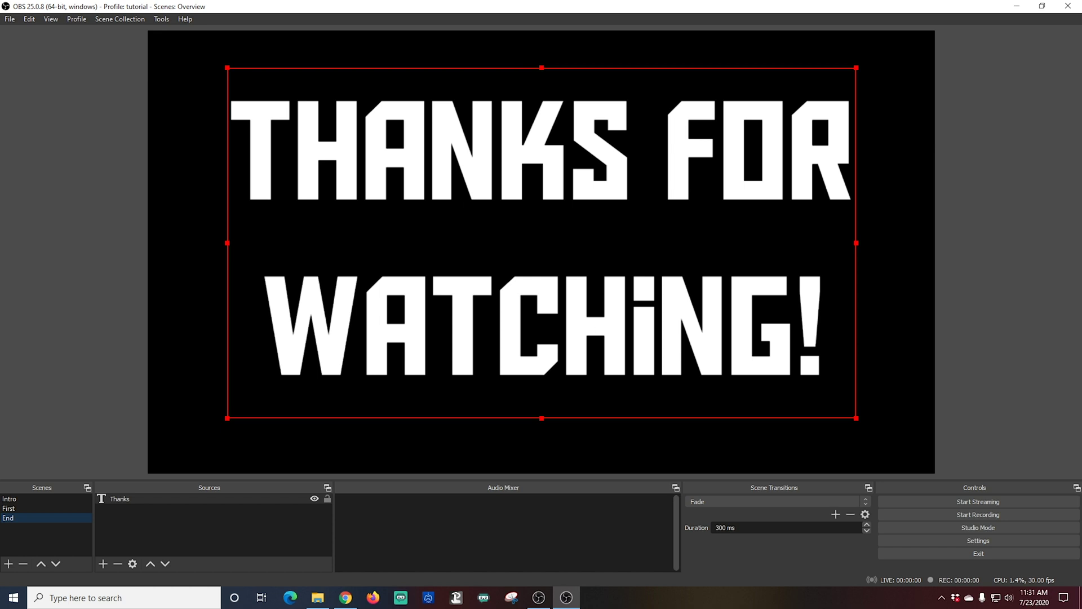
key(alt+Tab)
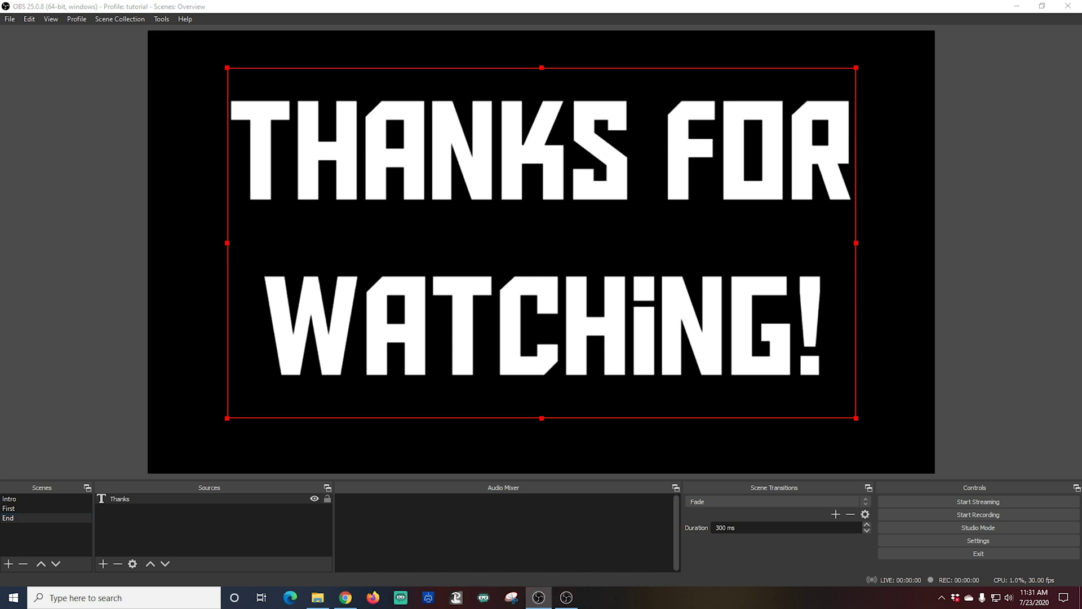